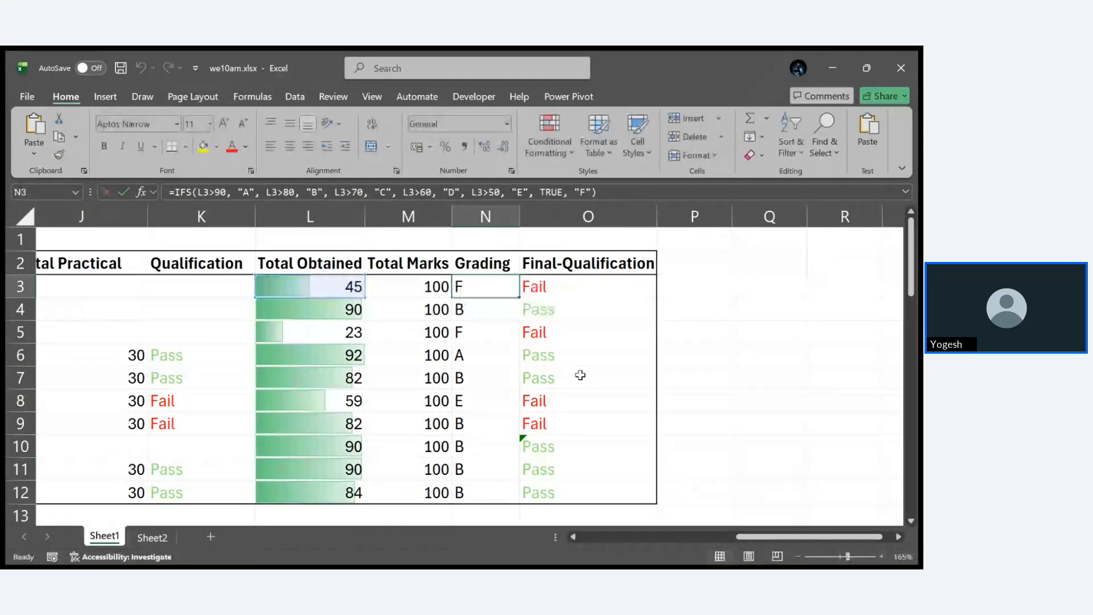
- Open the IFS grading formula in cell N3 to examine its conditions, then close it without changes
scroll(581, 375, "up", 9)
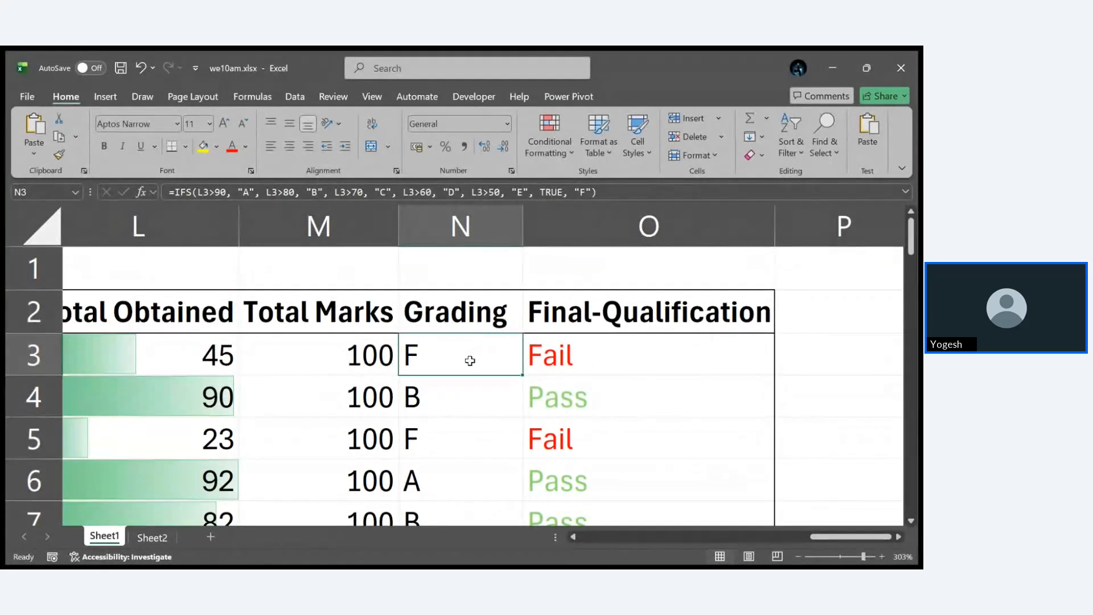
double_click(468, 357)
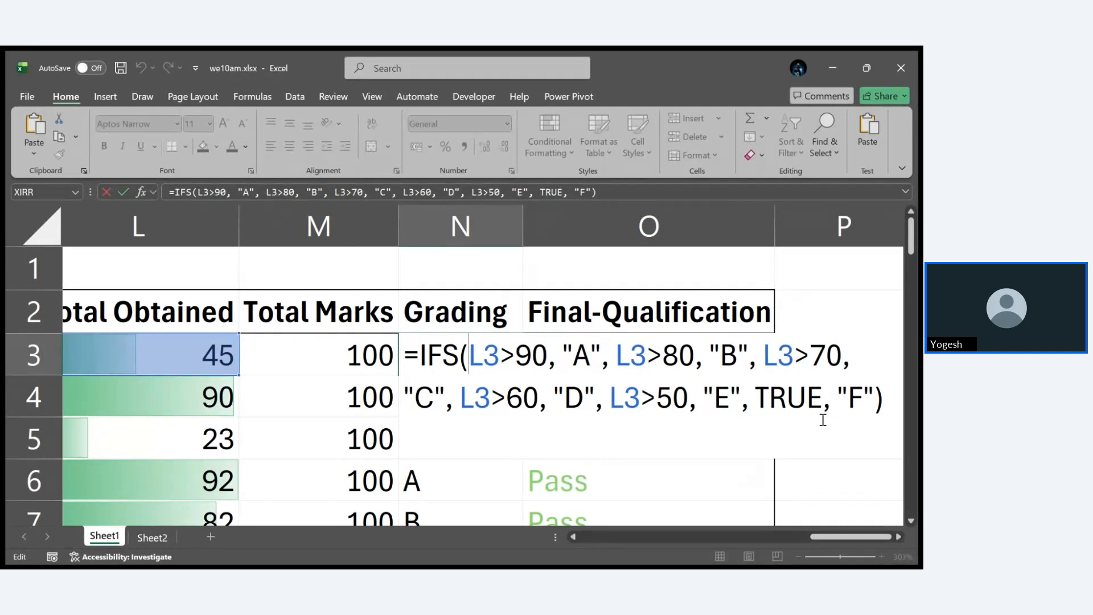
key("ctrl+Return")
- Look over the grades in the Grading column and open the formula in cell N5 for inspection
scroll(598, 371, "down", 2)
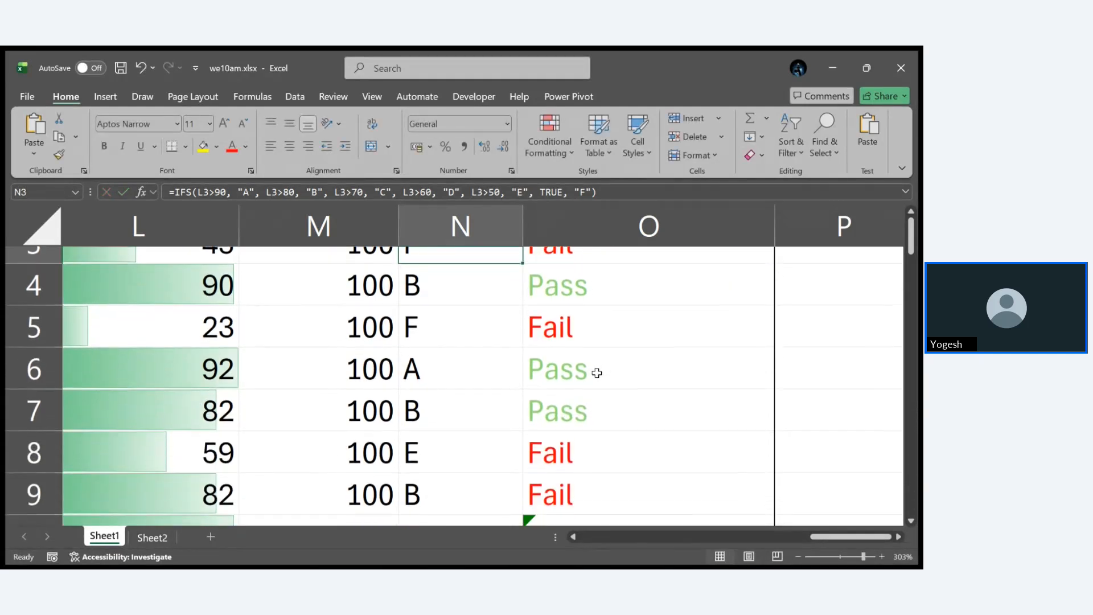
scroll(596, 372, "down", 2)
scroll(596, 372, "up", 3)
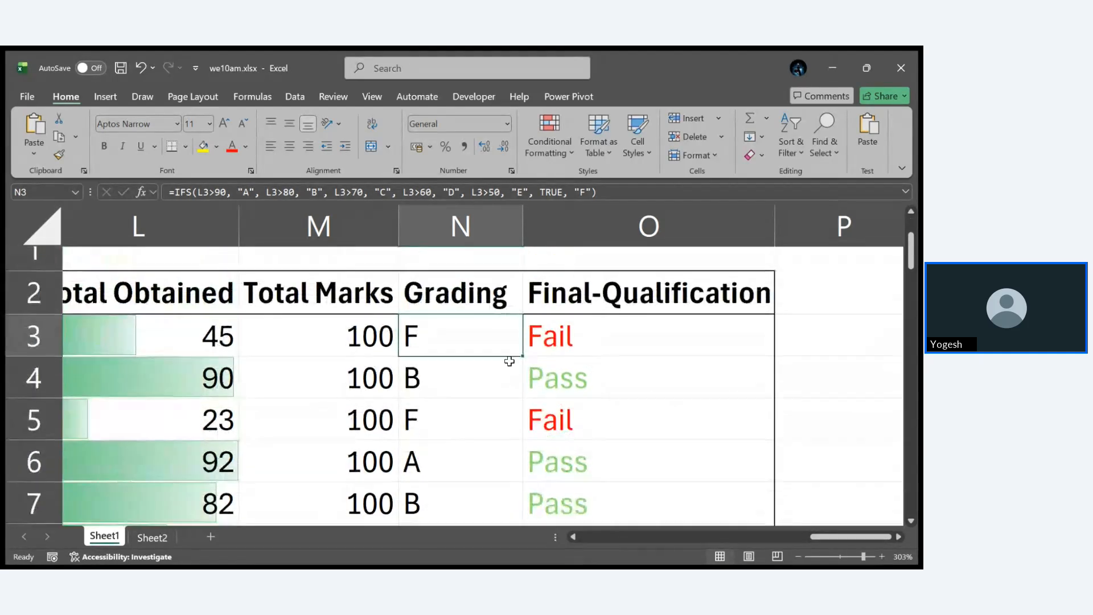
key("Down")
key("Down")
key("F2")
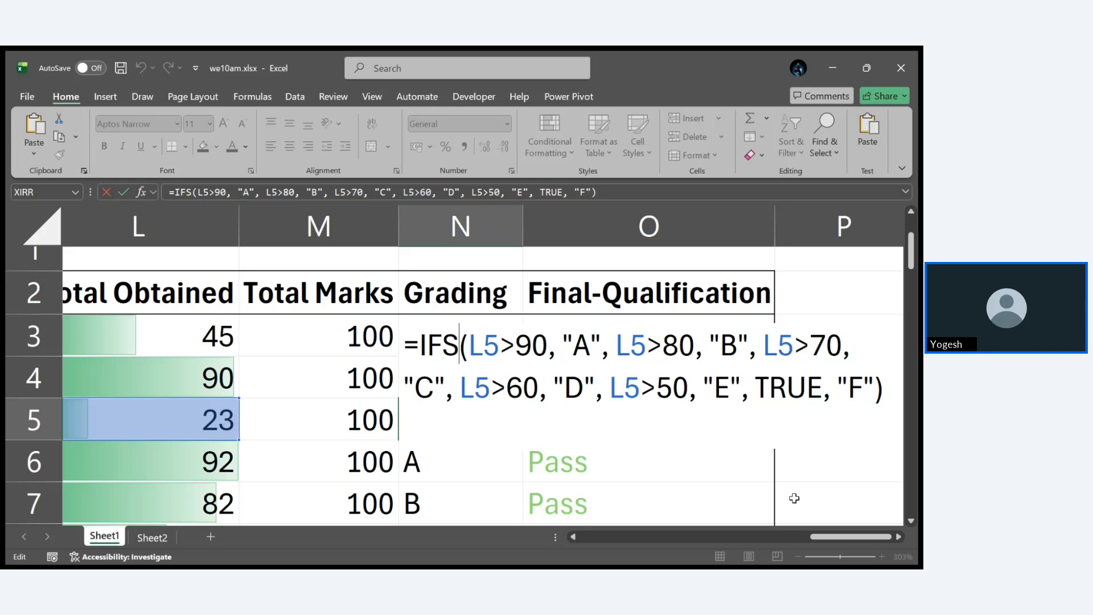
- Close the formula in N5 unchanged and look through the marks table, the Summary block and the function examples below it
key("ctrl+Return")
scroll(762, 409, "down", 6)
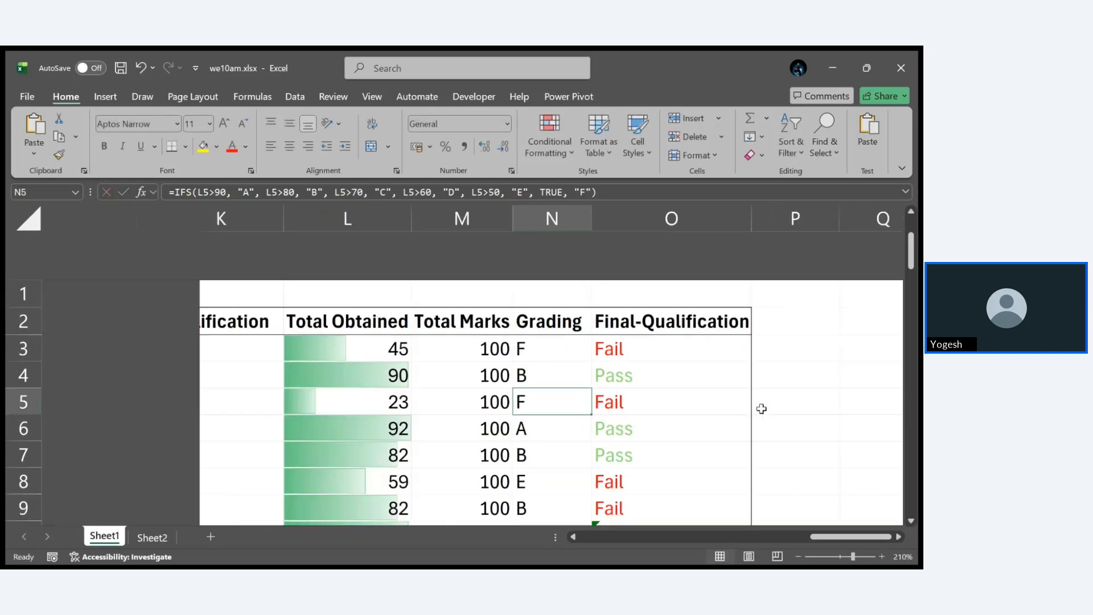
scroll(761, 409, "down", 2)
scroll(761, 409, "down", 2)
scroll(761, 409, "left", 2)
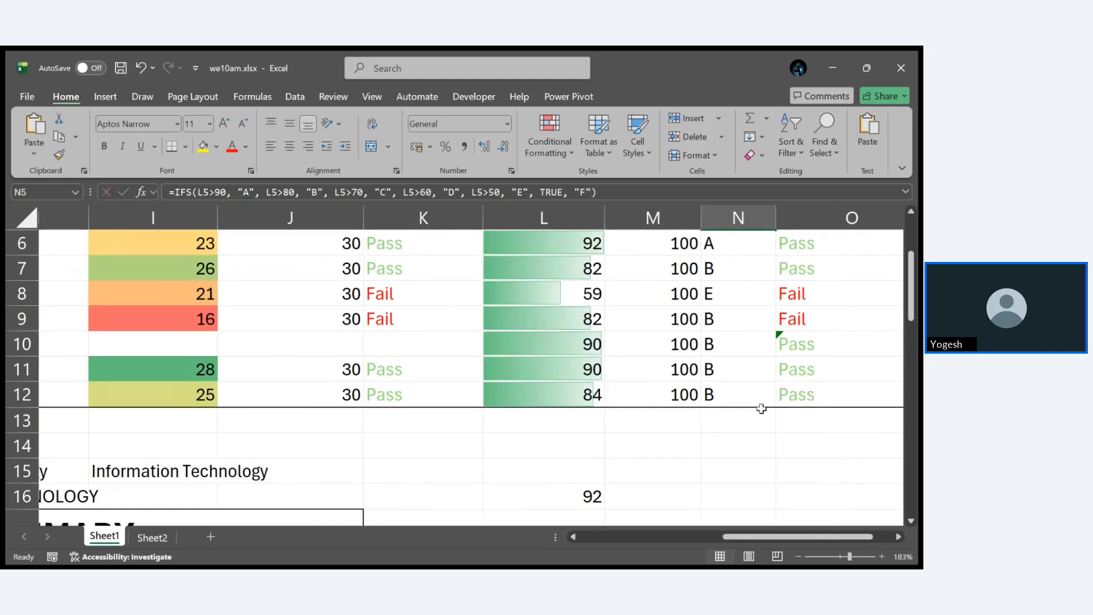
scroll(761, 409, "down", 3)
scroll(762, 409, "left", 3)
scroll(762, 409, "up", 2)
scroll(761, 409, "left", 3)
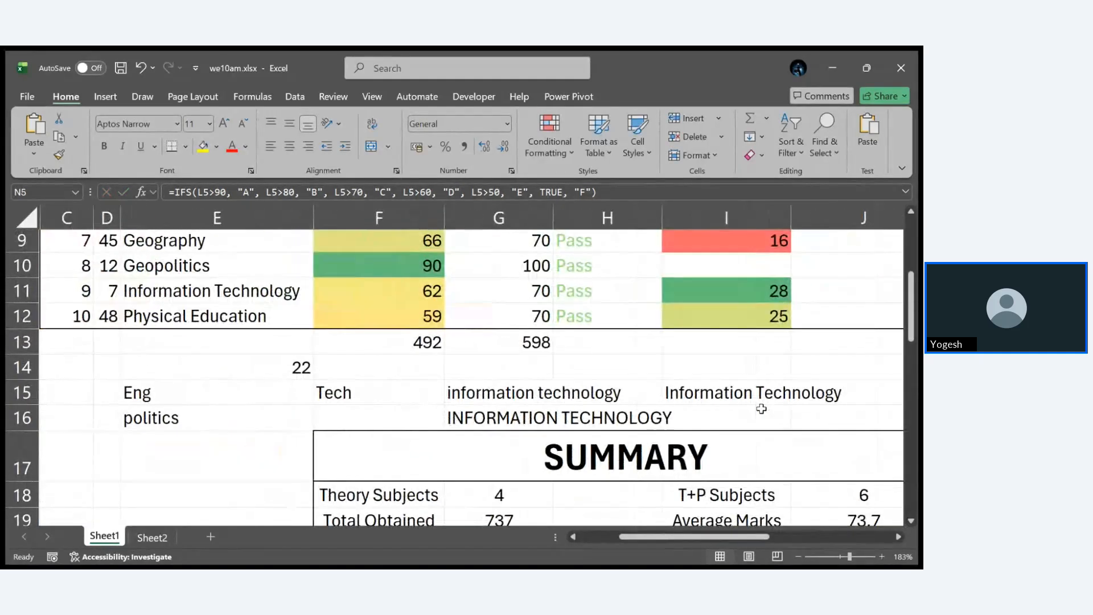
scroll(761, 409, "down", 5)
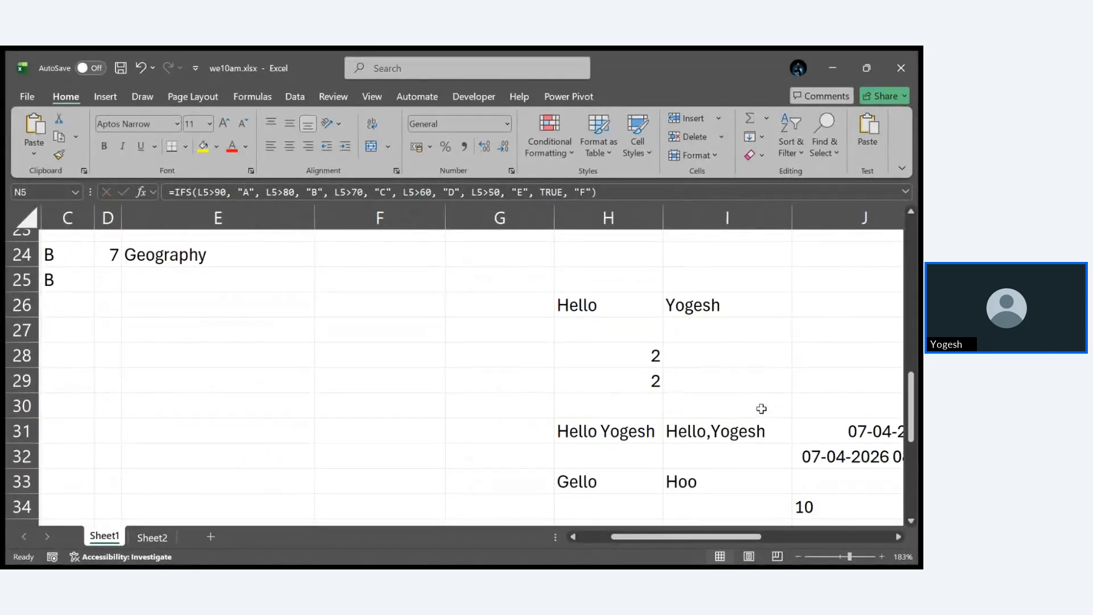
scroll(762, 409, "right", 3)
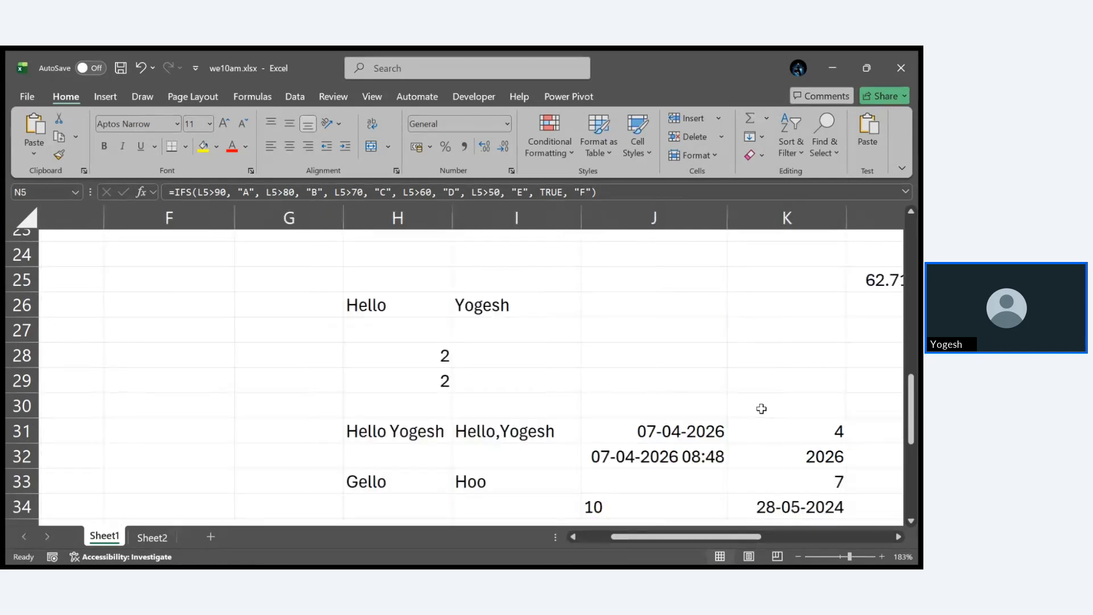
scroll(761, 408, "up", 2)
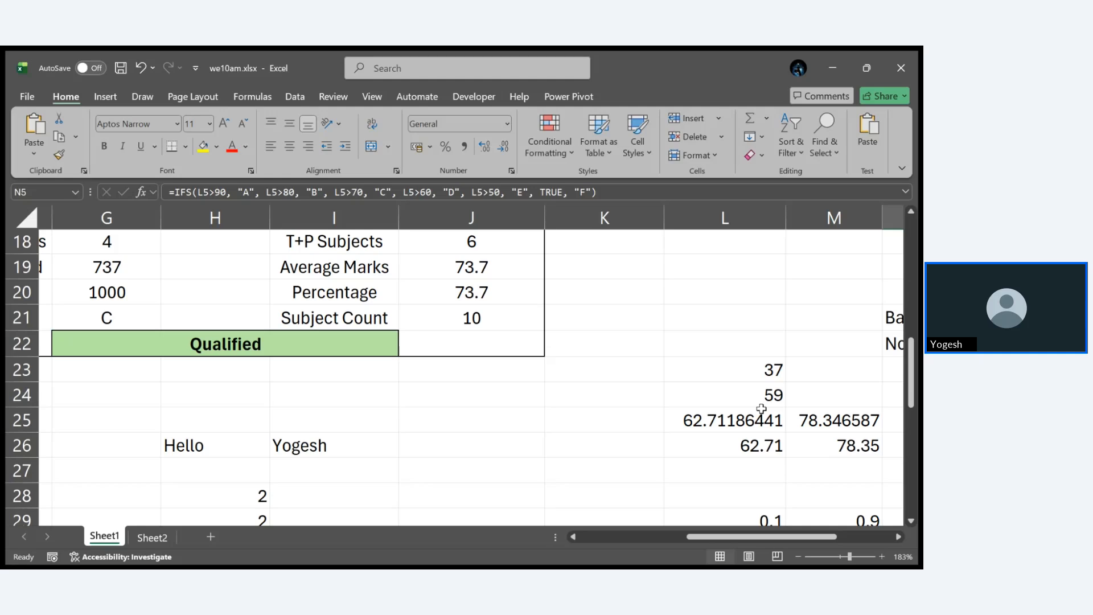
scroll(822, 408, "right", 3)
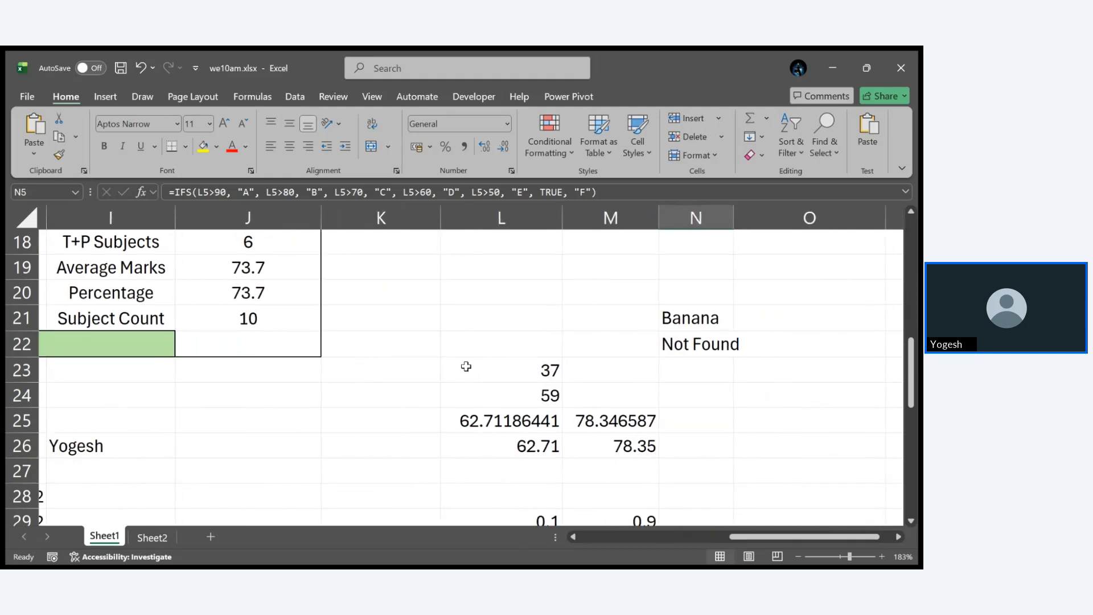
- Inspect the percentage formula in cell L25 and the decimal value in cell M25, leaving both unchanged
double_click(514, 419)
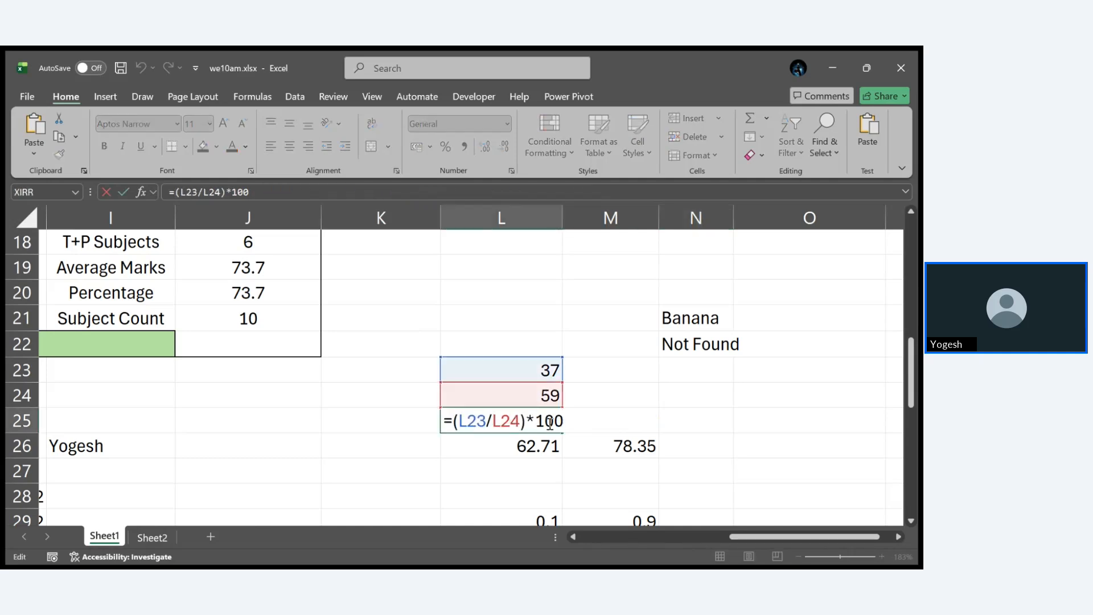
key("Escape")
left_click(648, 428)
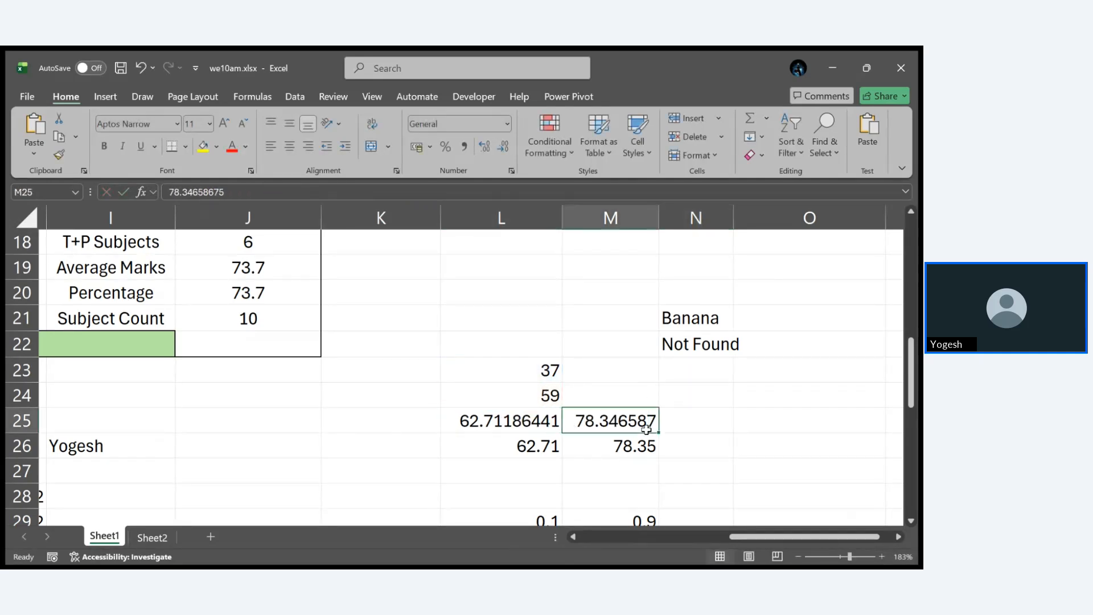
double_click(648, 428)
key("Escape")
scroll(672, 445, "down", 1)
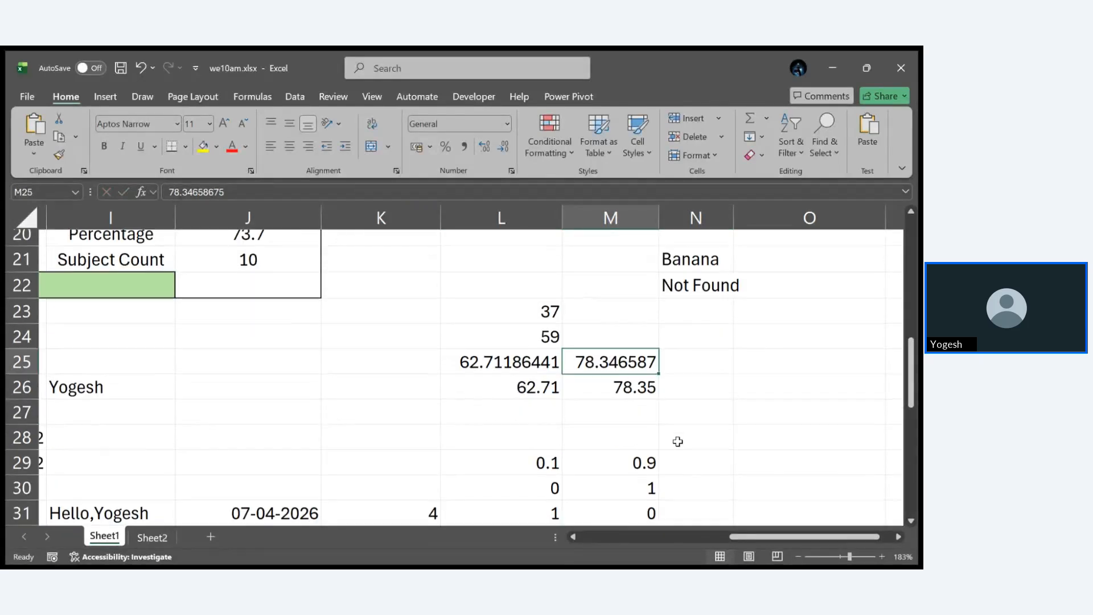
double_click(626, 374)
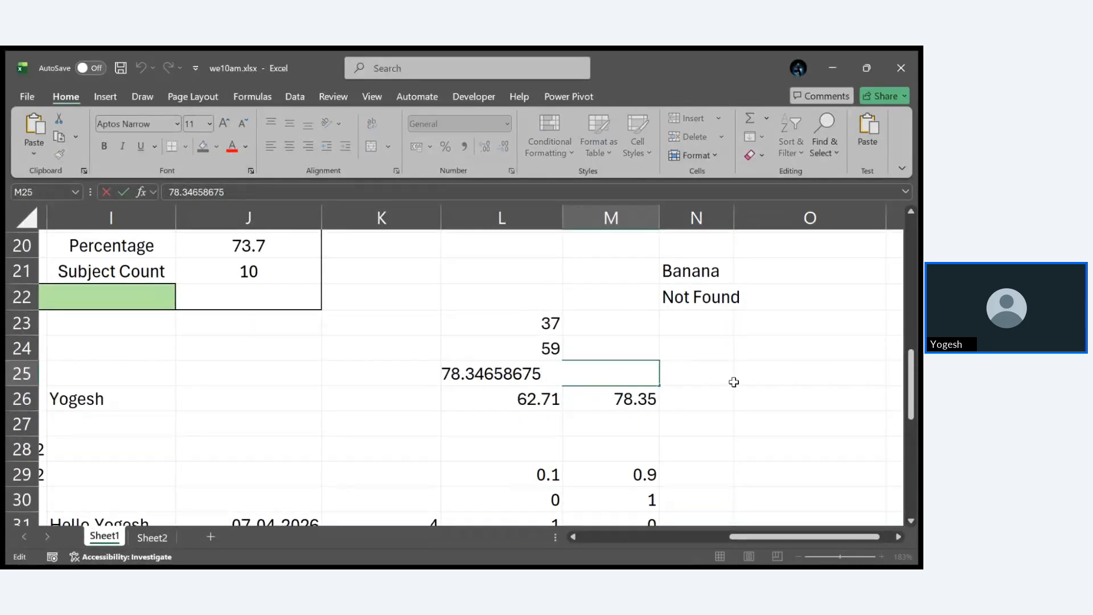
key("Escape")
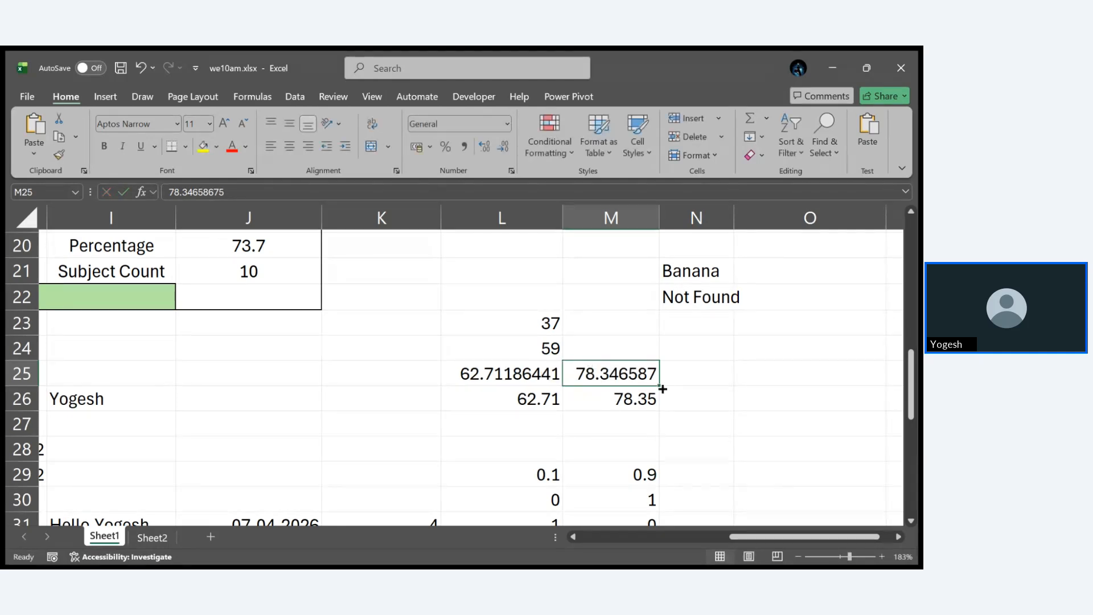
- Examine the two-decimal ROUND formulas in cells M26 and L26 without changing them
double_click(650, 400)
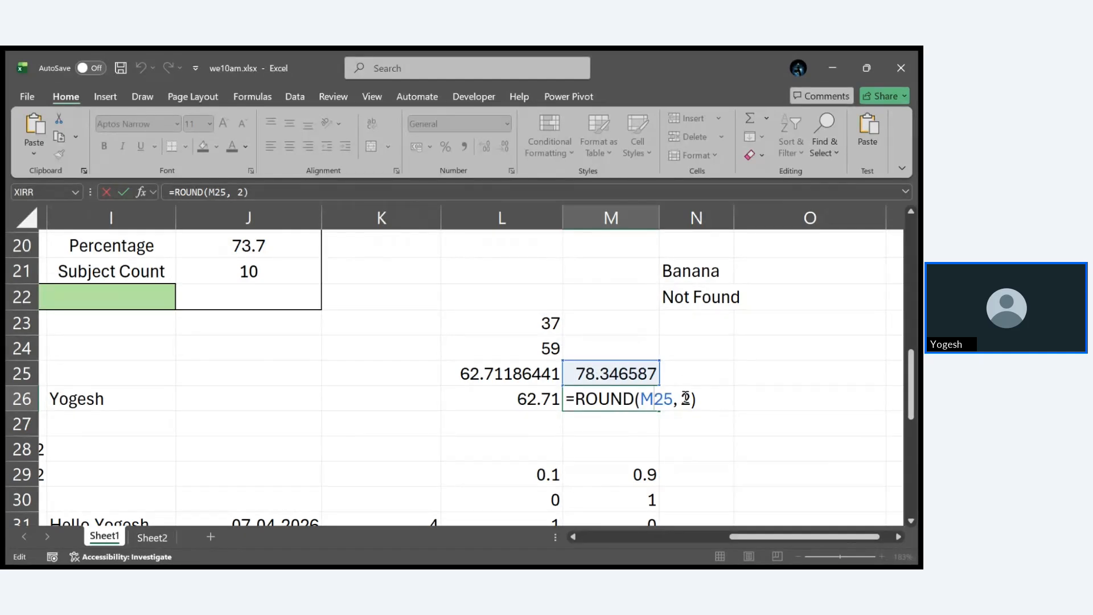
key("ctrl+Return")
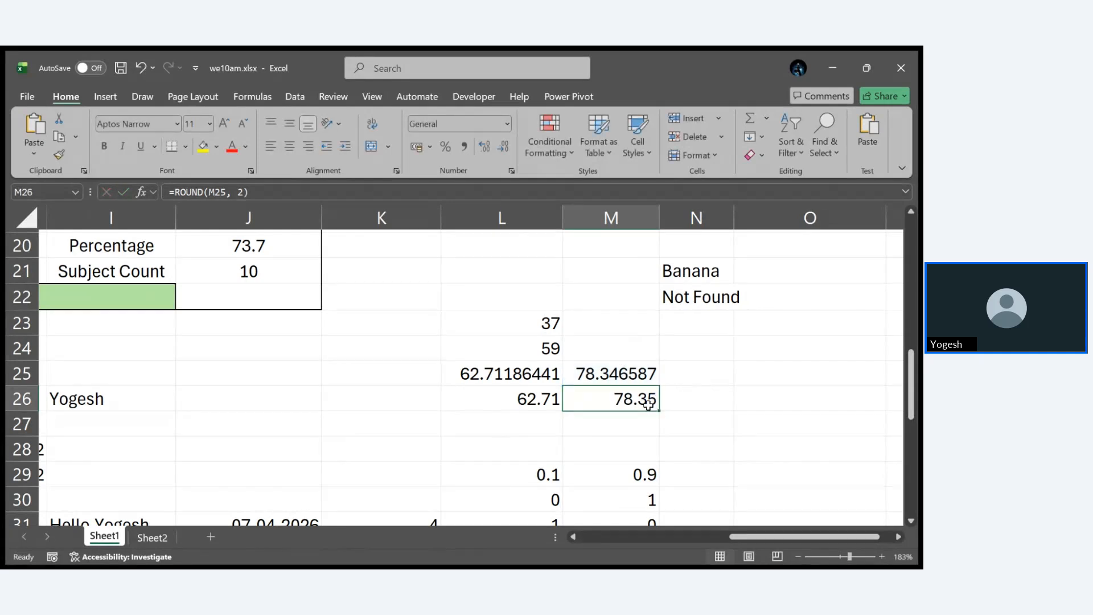
double_click(548, 403)
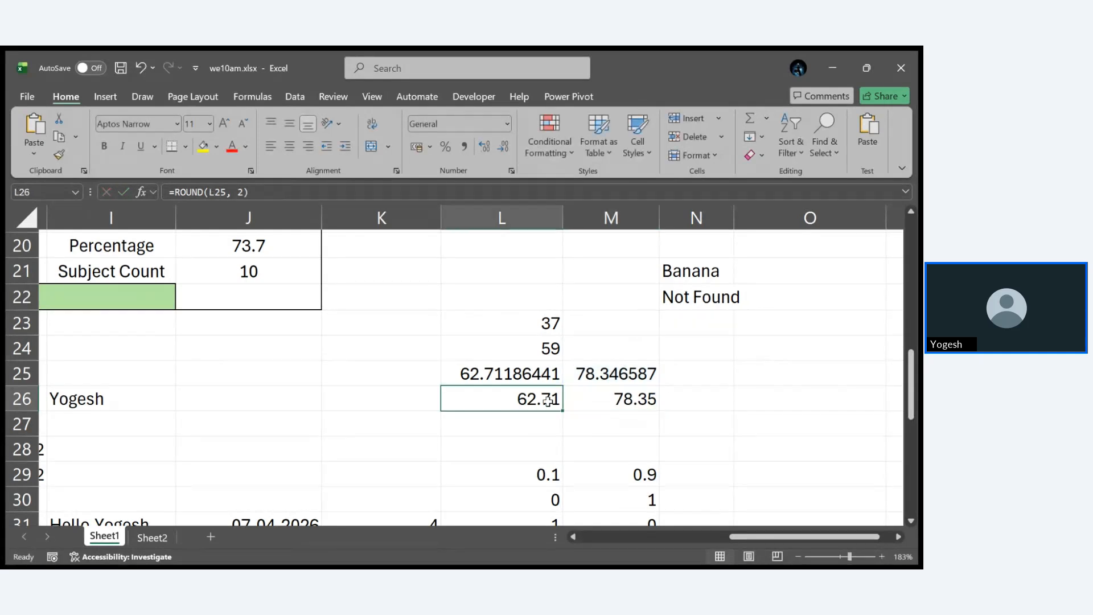
key("ctrl+Return")
double_click(653, 401)
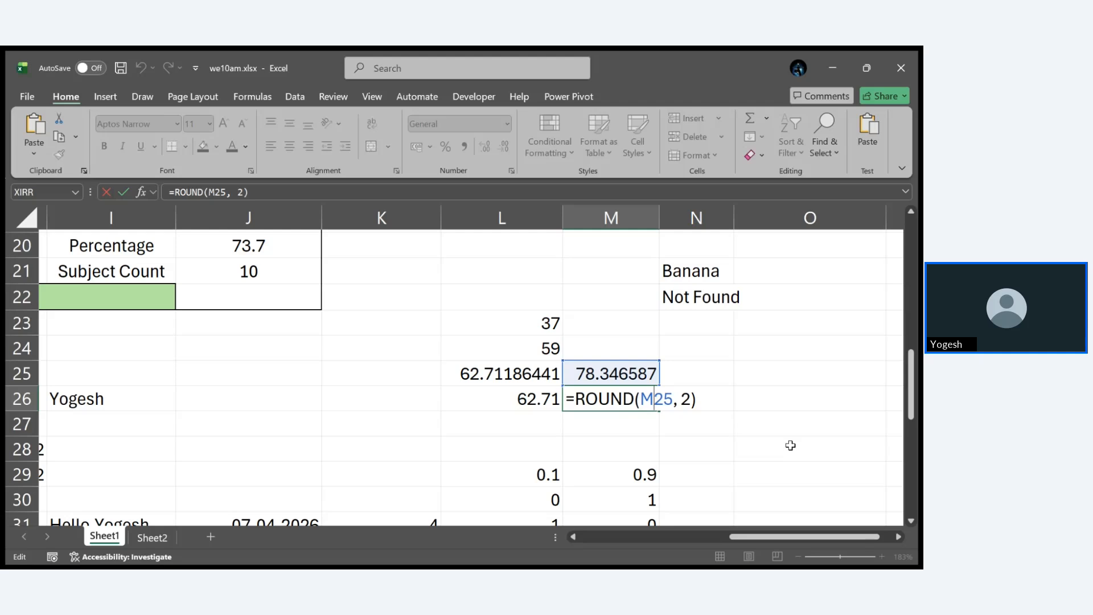
key("ctrl+Return")
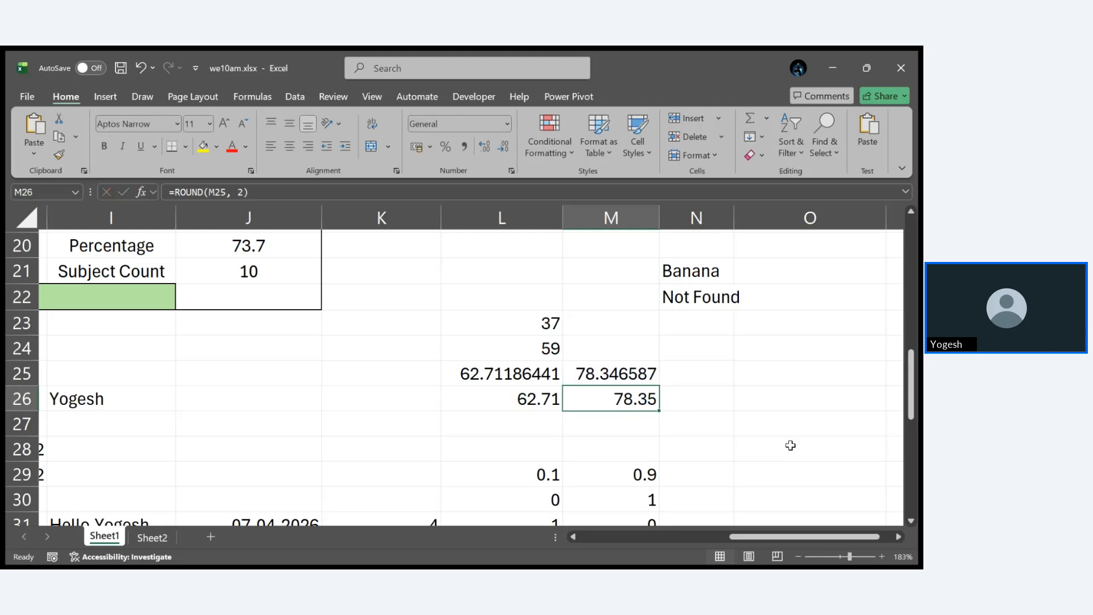
- Examine the input value in M29 and the ROUND and ROUNDDOWN formulas that use it in M30 and M31
scroll(791, 446, "down", 1)
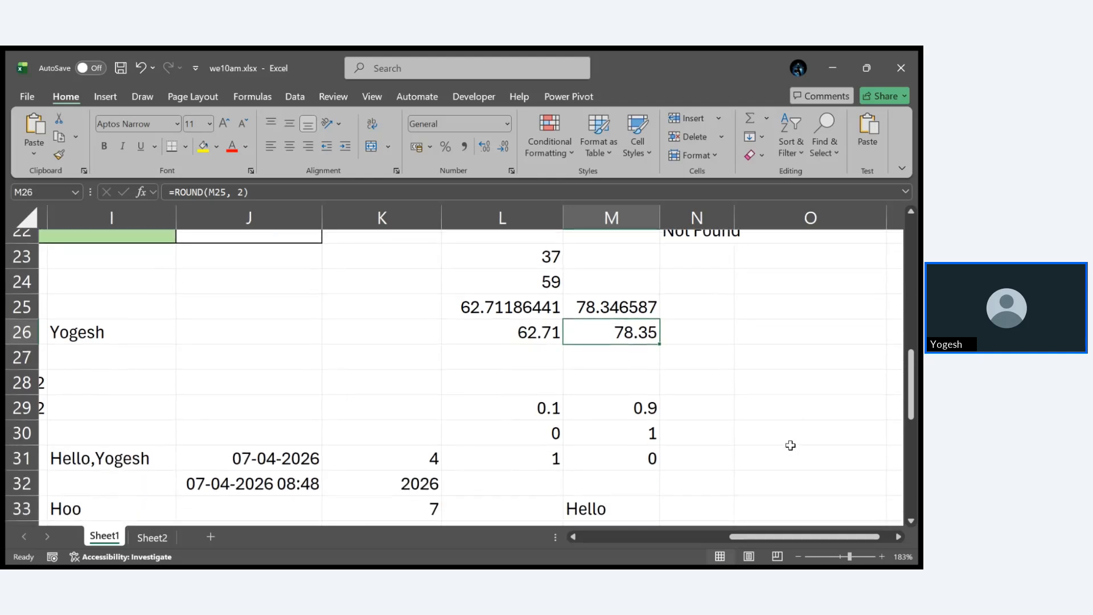
left_click(656, 410)
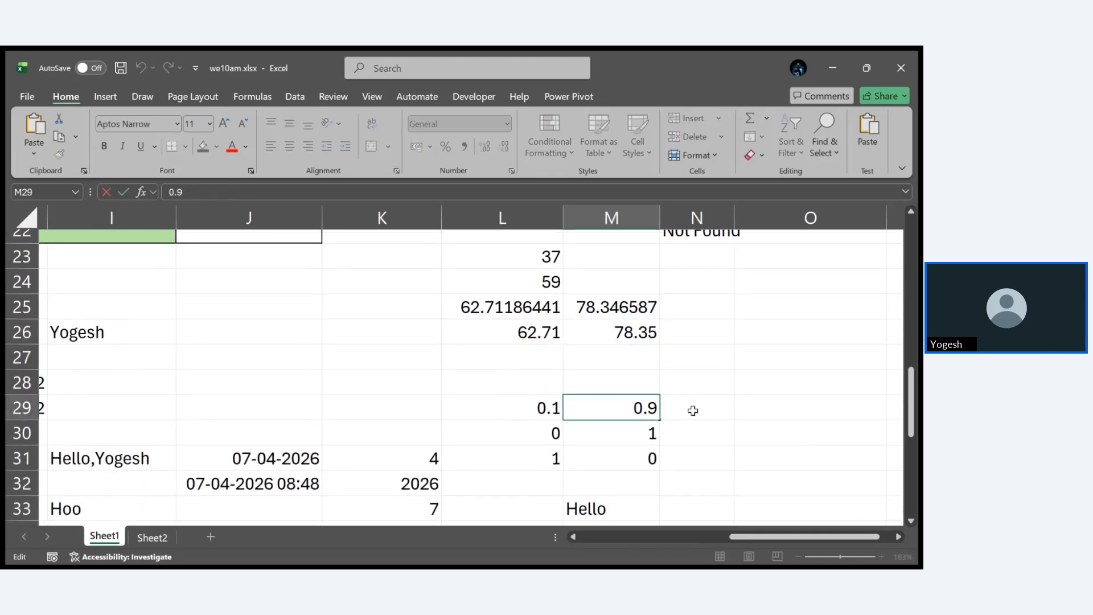
left_click(613, 428)
double_click(613, 426)
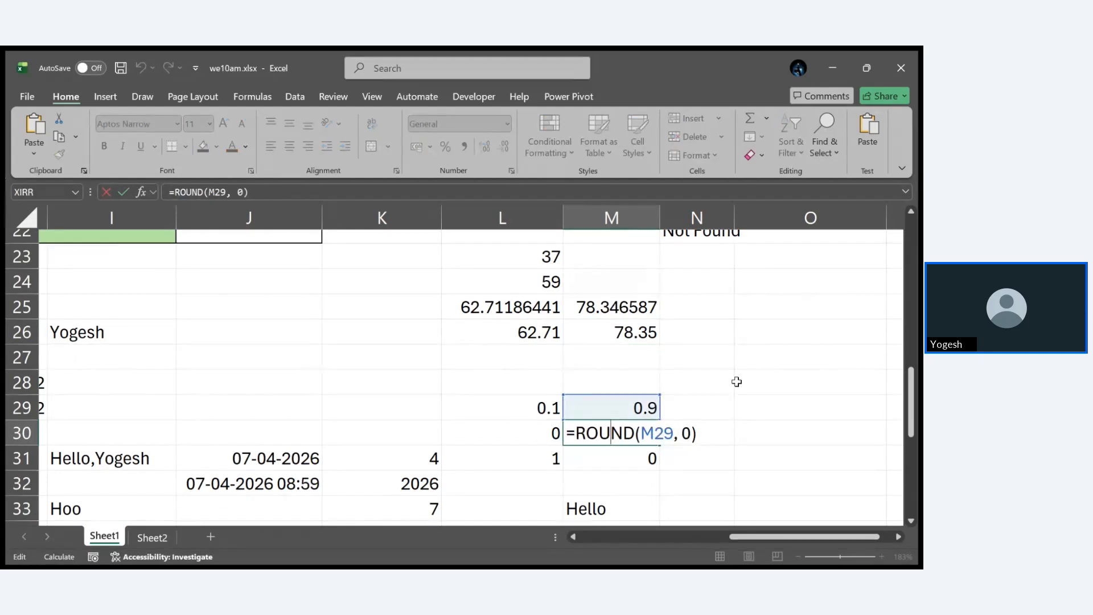
key("Escape")
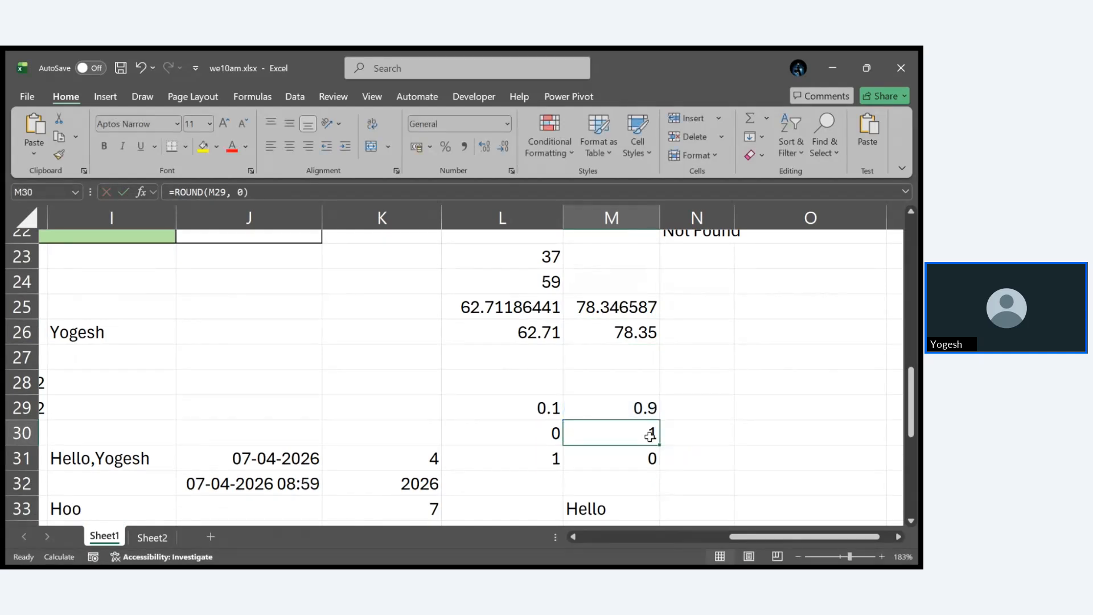
left_click(641, 458)
double_click(636, 458)
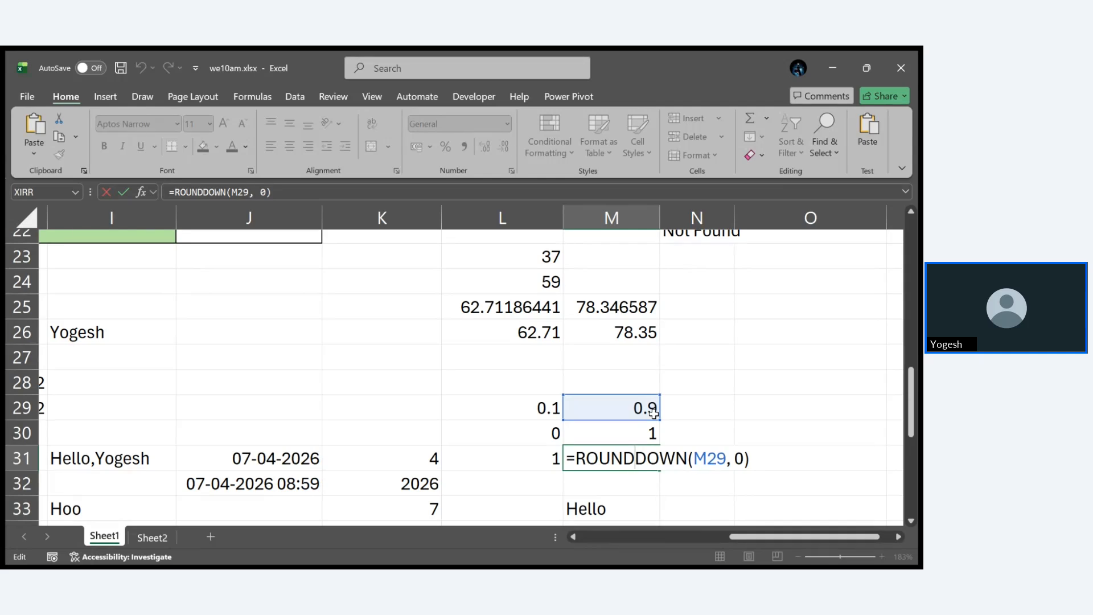
key("ctrl+Return")
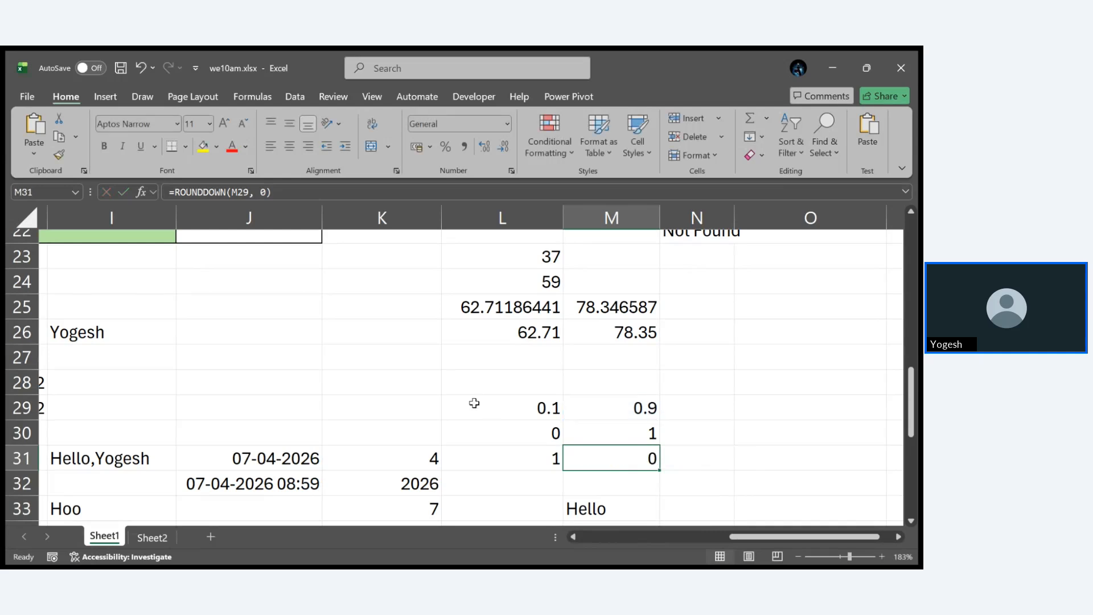
- Examine the input value in L29 and its ROUND and ROUNDUP formulas in L30 and L31, leaving the L31 formula open
double_click(525, 409)
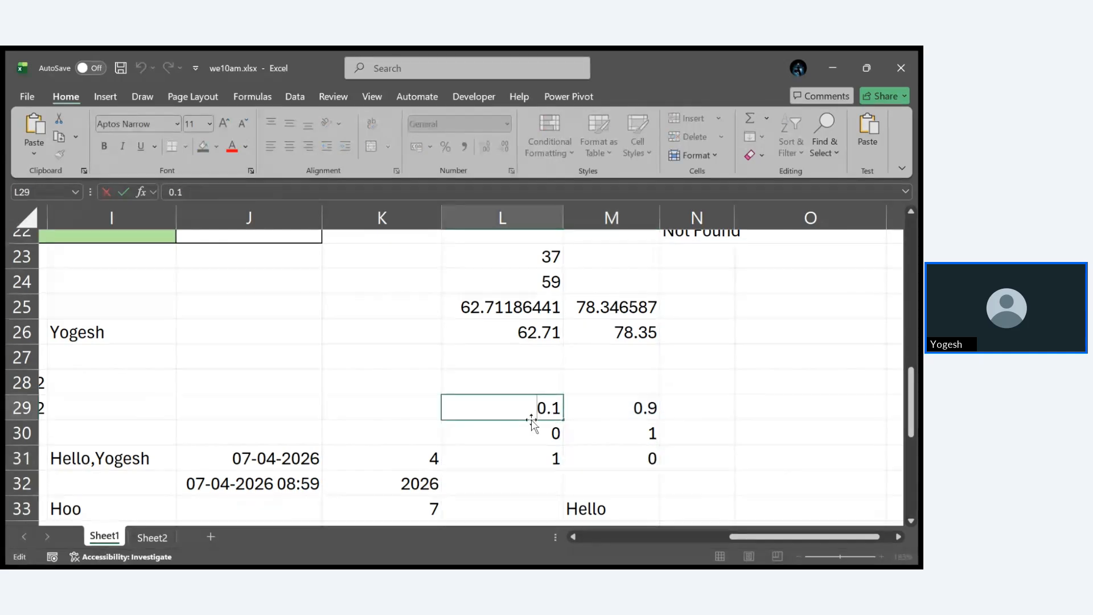
double_click(533, 434)
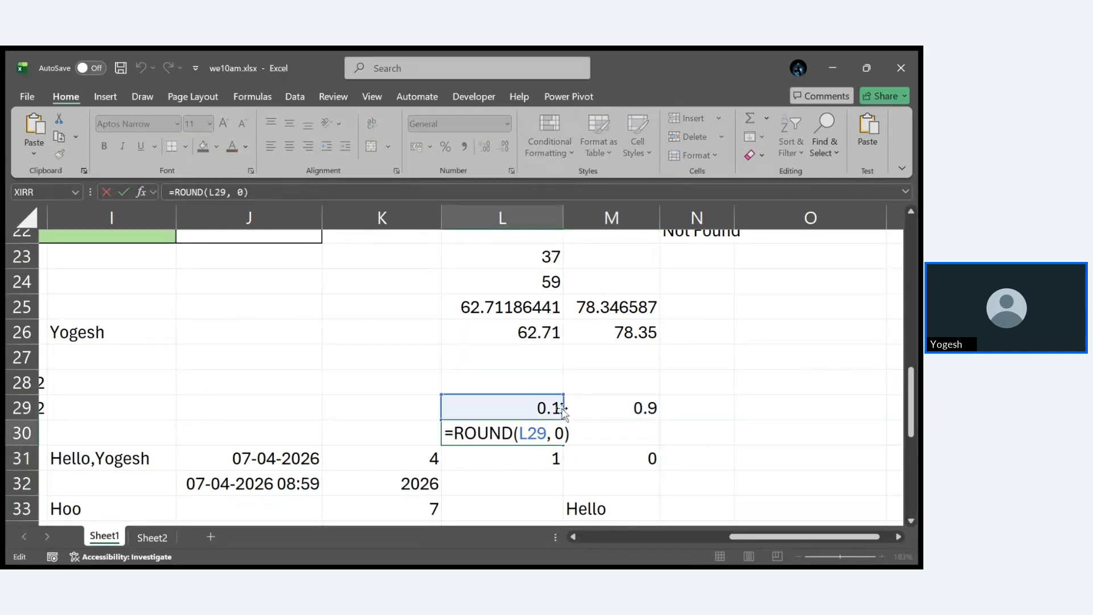
key("ctrl+Return")
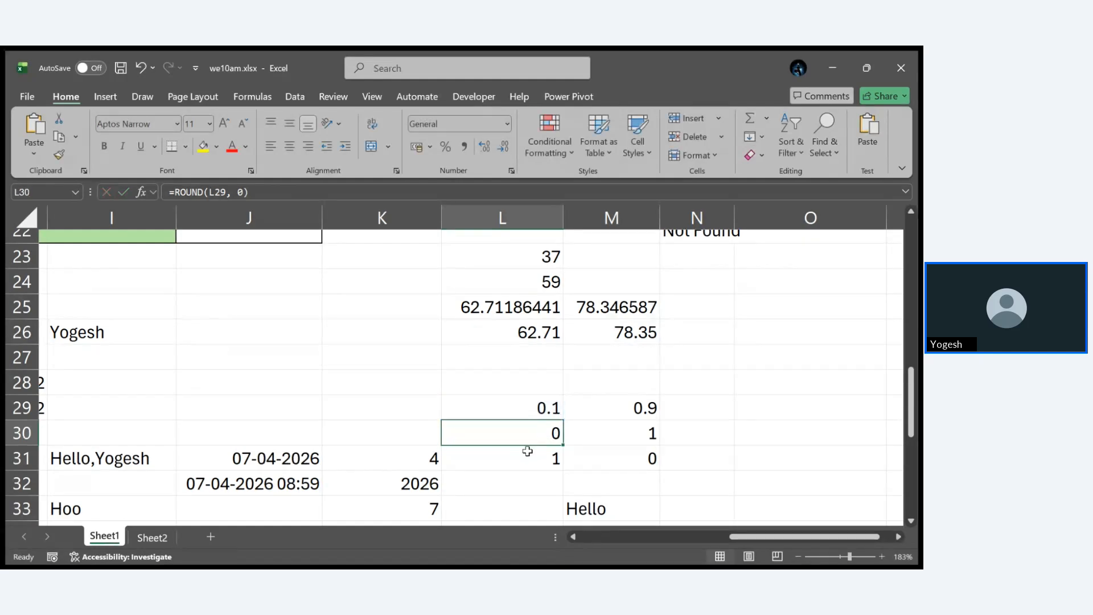
double_click(532, 463)
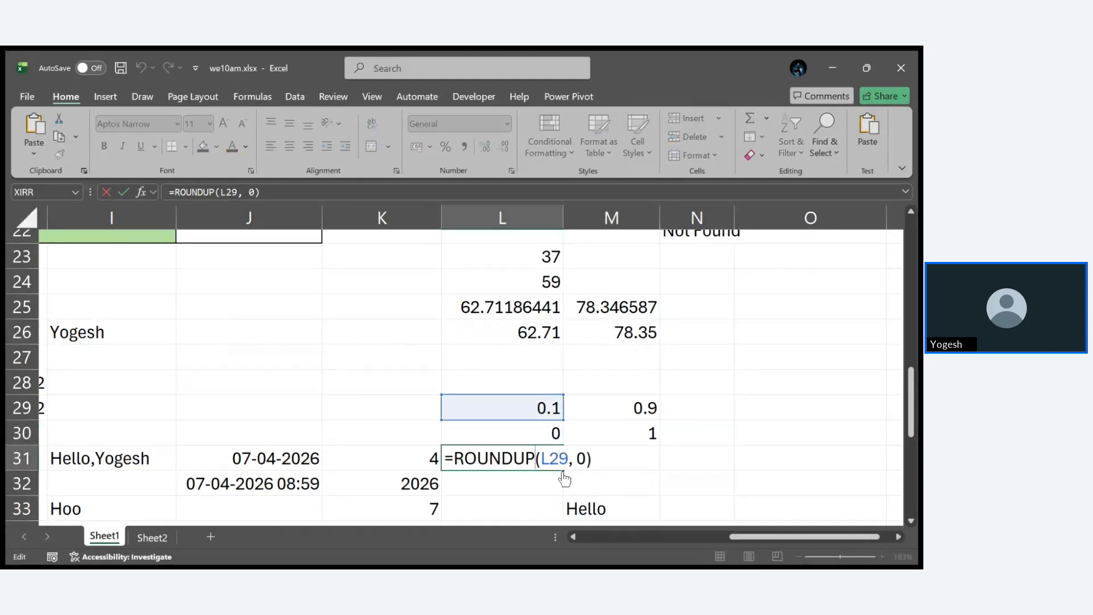
key("ctrl+Return")
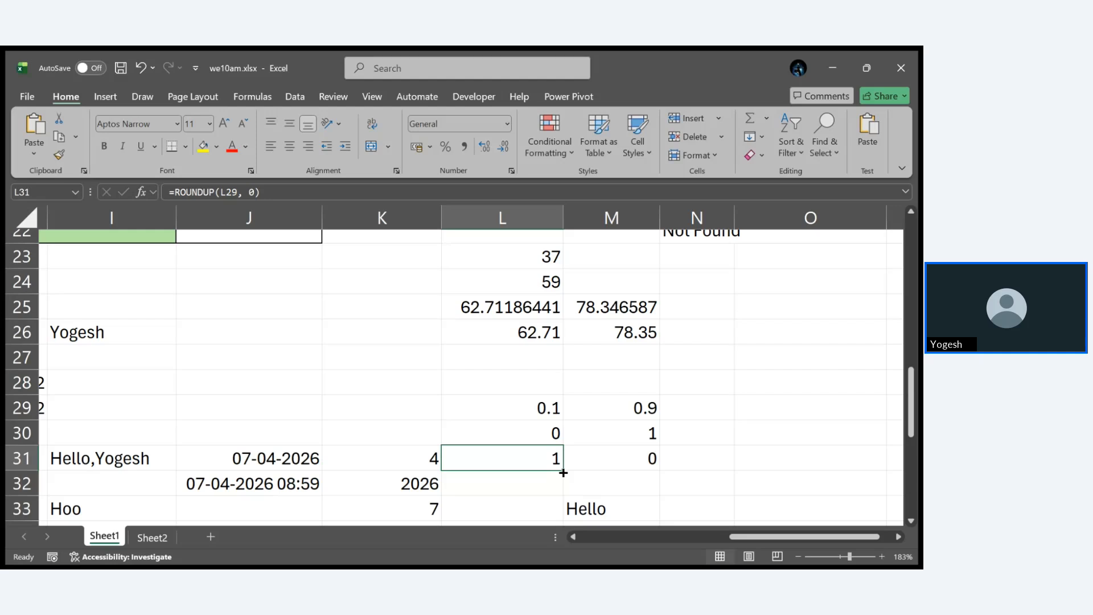
double_click(524, 453)
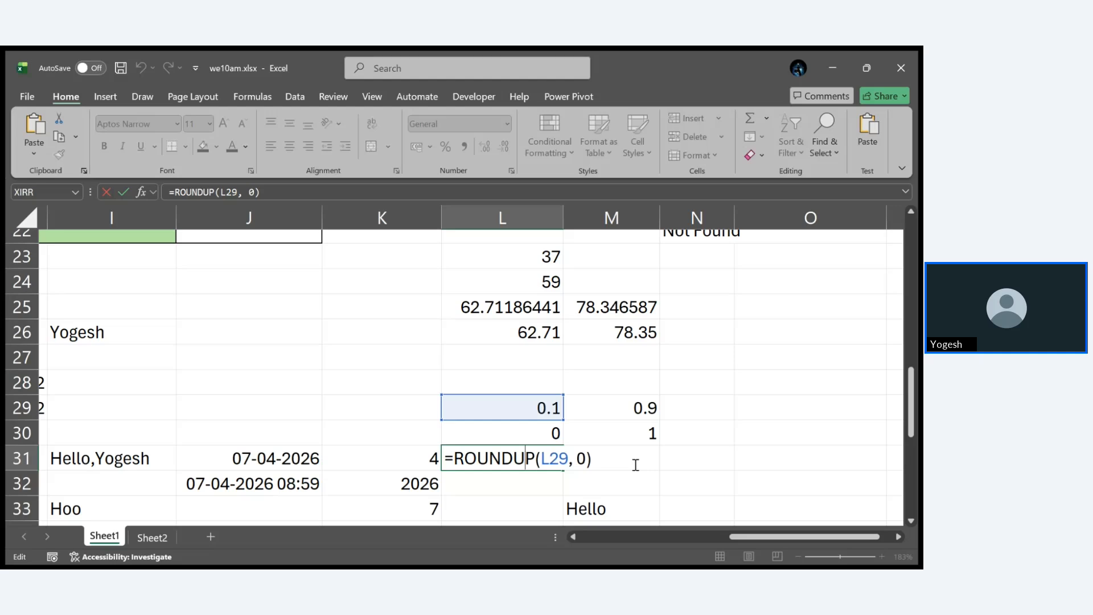
left_click(52, 554)
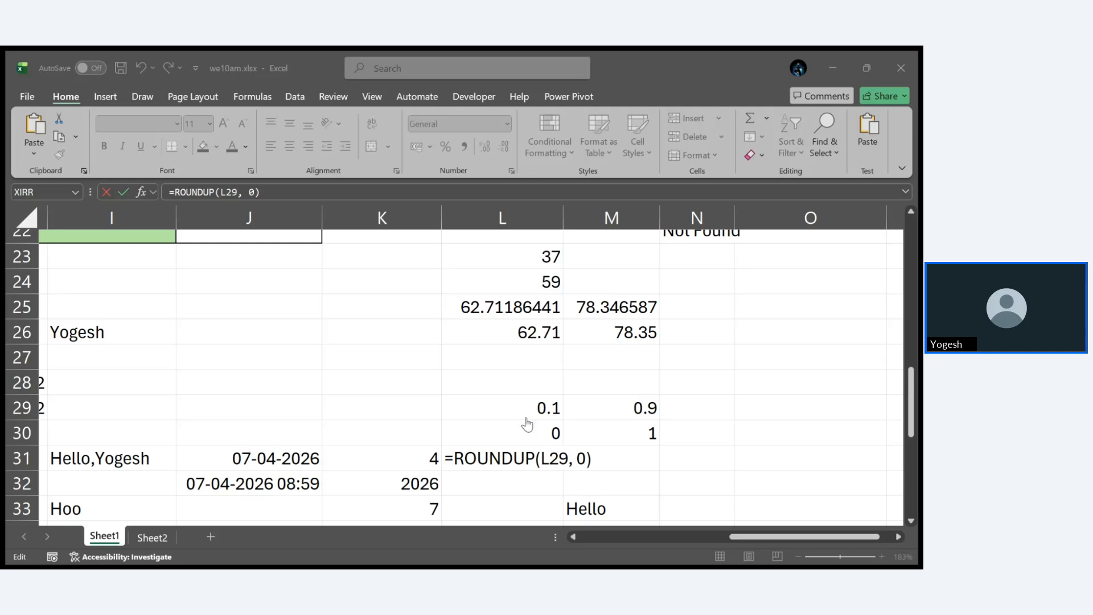
left_click(840, 55)
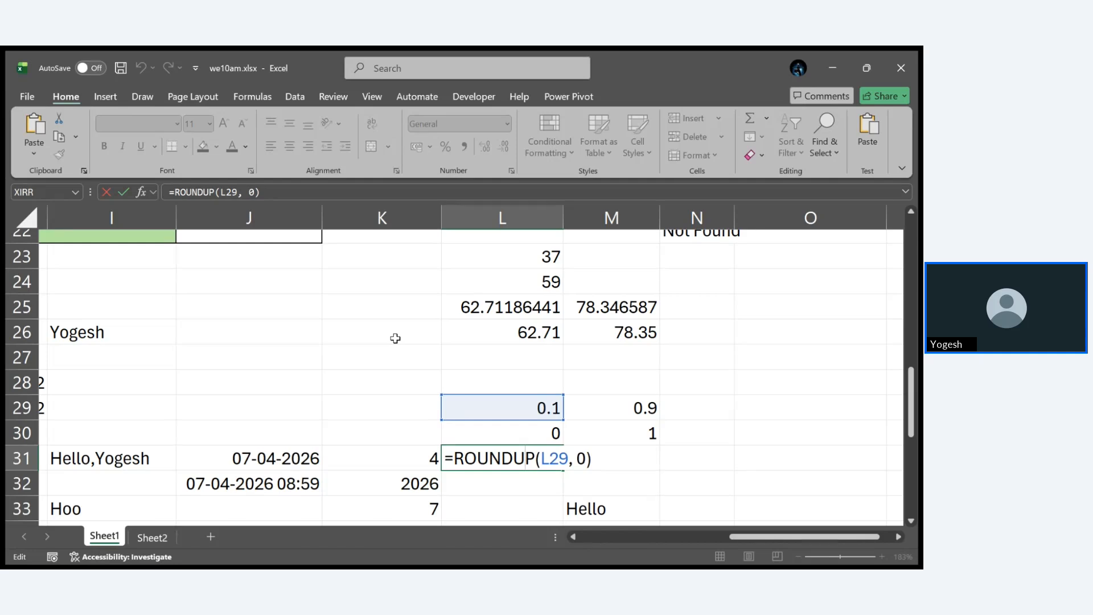
- Look over the text and date function examples below the Summary block and the subject marks table above it
scroll(396, 338, "left", 5)
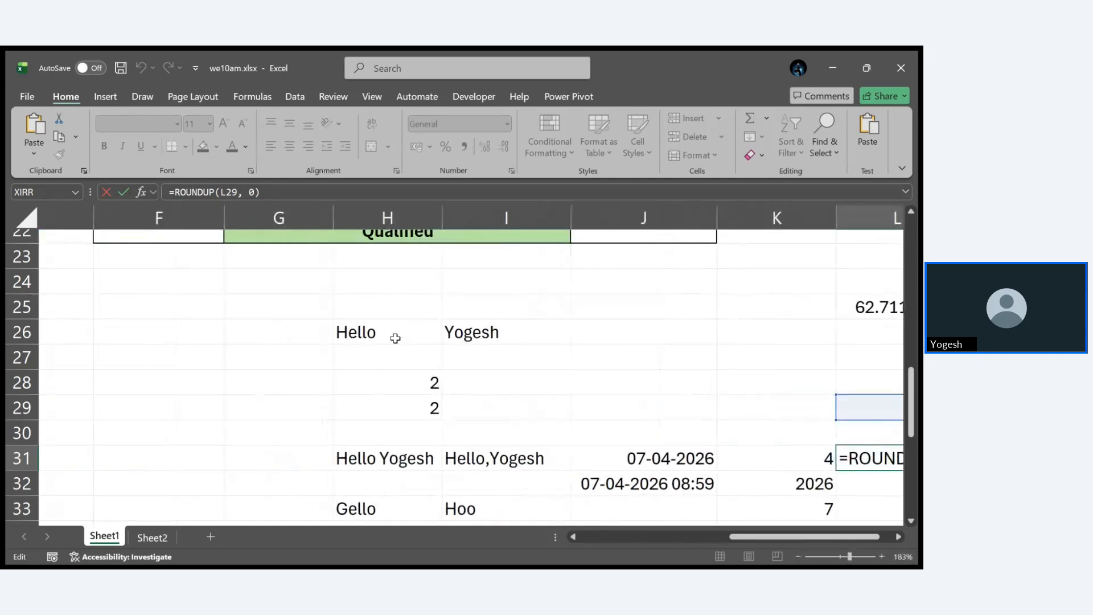
scroll(395, 338, "up", 1)
scroll(396, 338, "down", 3)
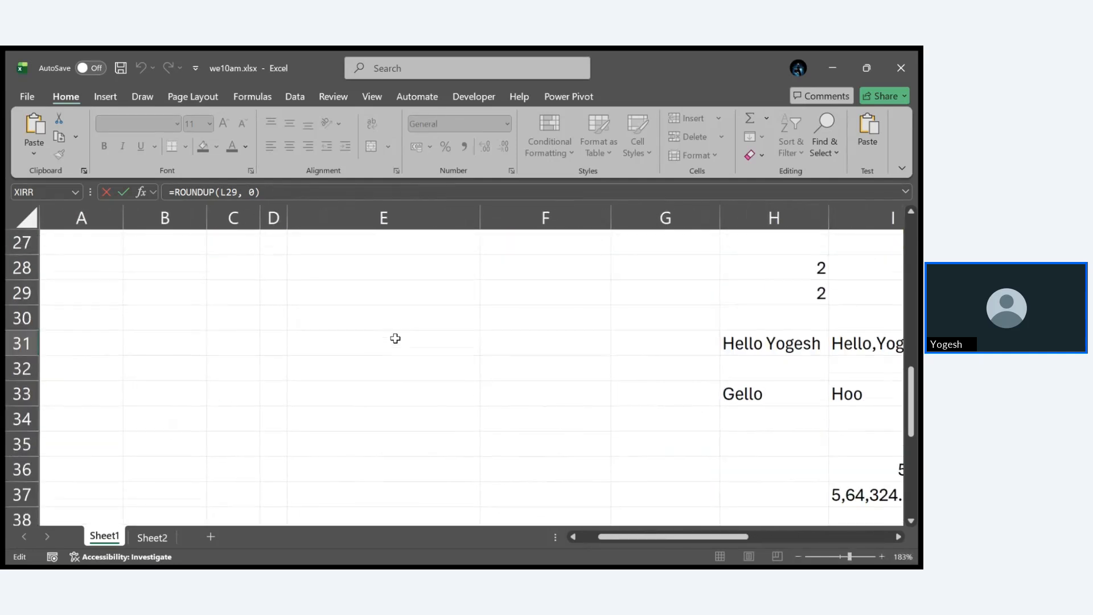
scroll(395, 339, "right", 3)
scroll(395, 339, "up", 2)
scroll(395, 338, "down", 1)
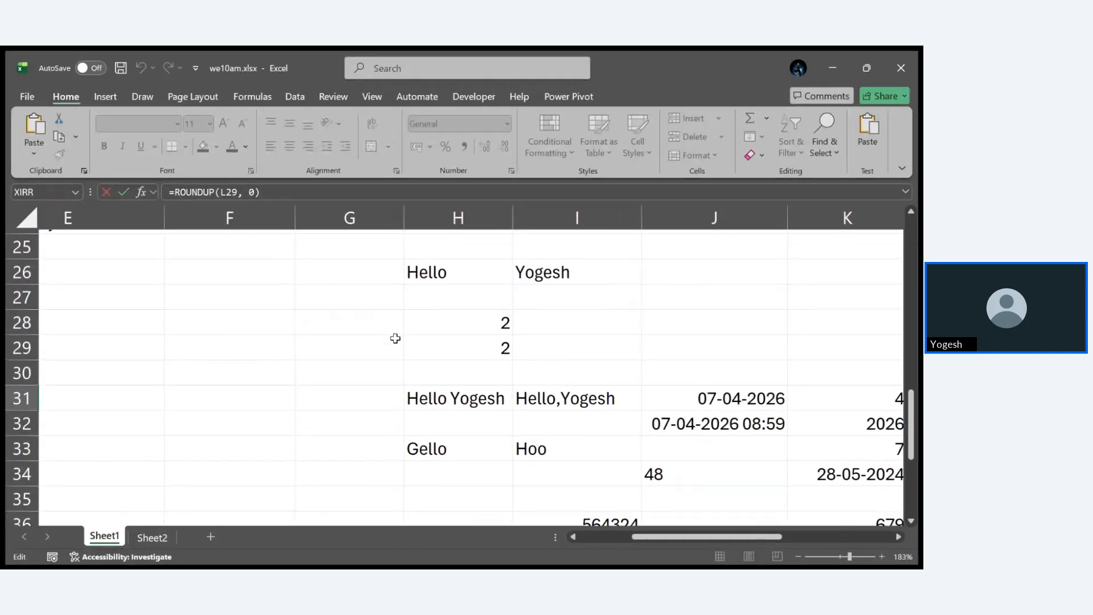
scroll(395, 338, "up", 8)
scroll(395, 338, "down", 3)
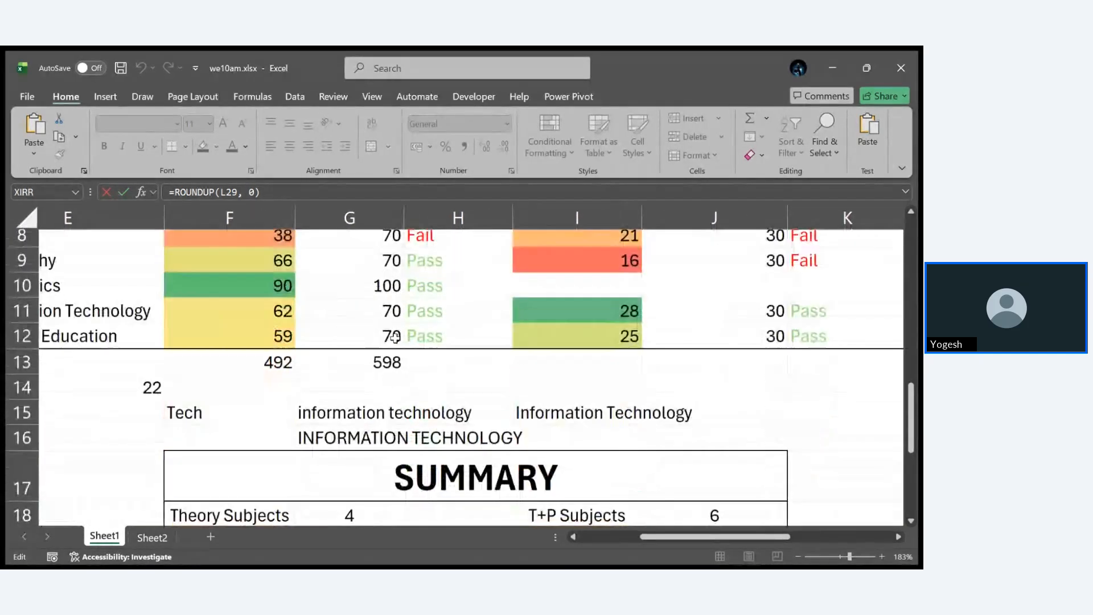
- Examine the Information Technology entry in E11 and the LEN formula in E14 that references it, keeping the formula as is
scroll(319, 317, "left", 2)
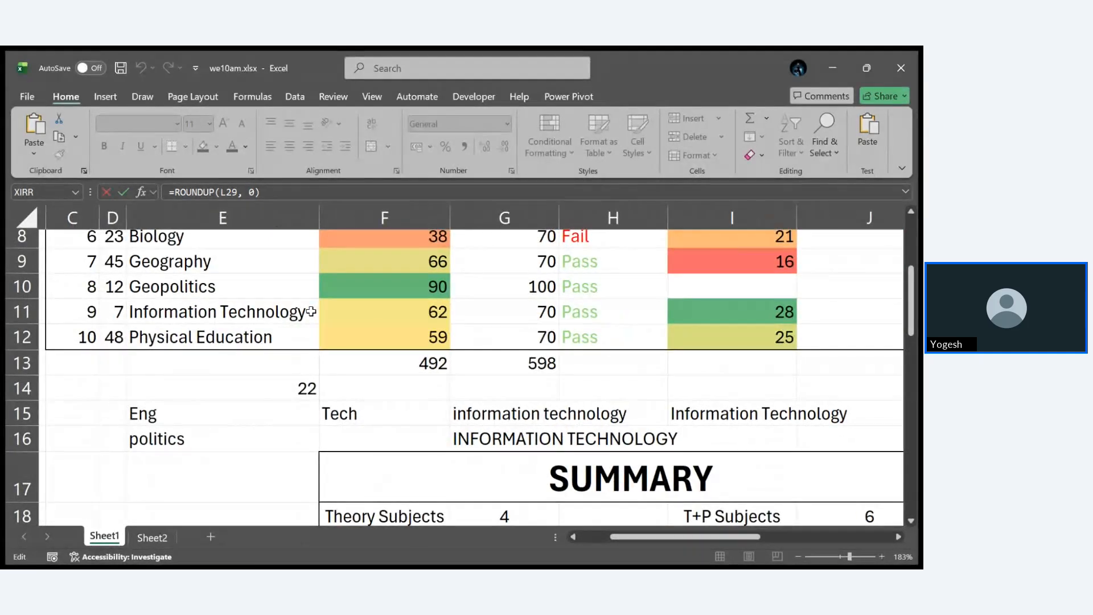
left_click(282, 313)
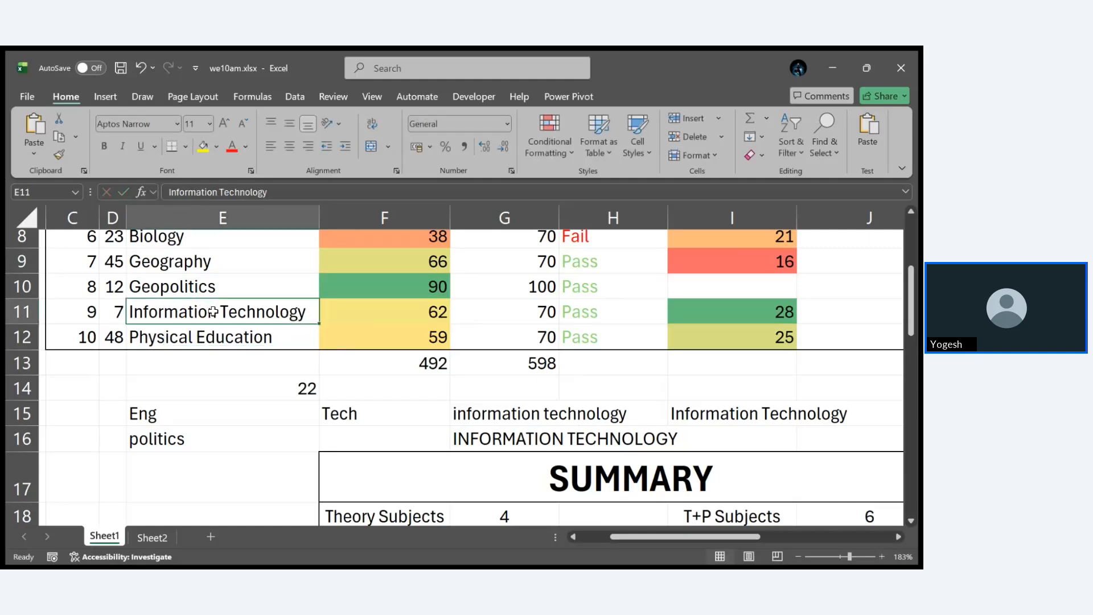
double_click(277, 387)
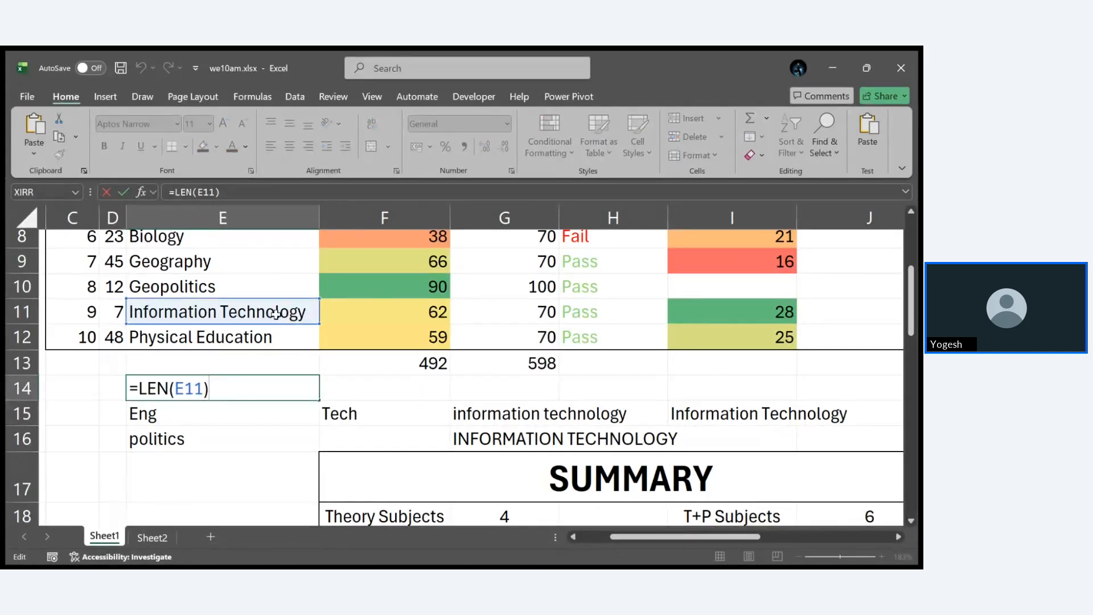
key("Escape")
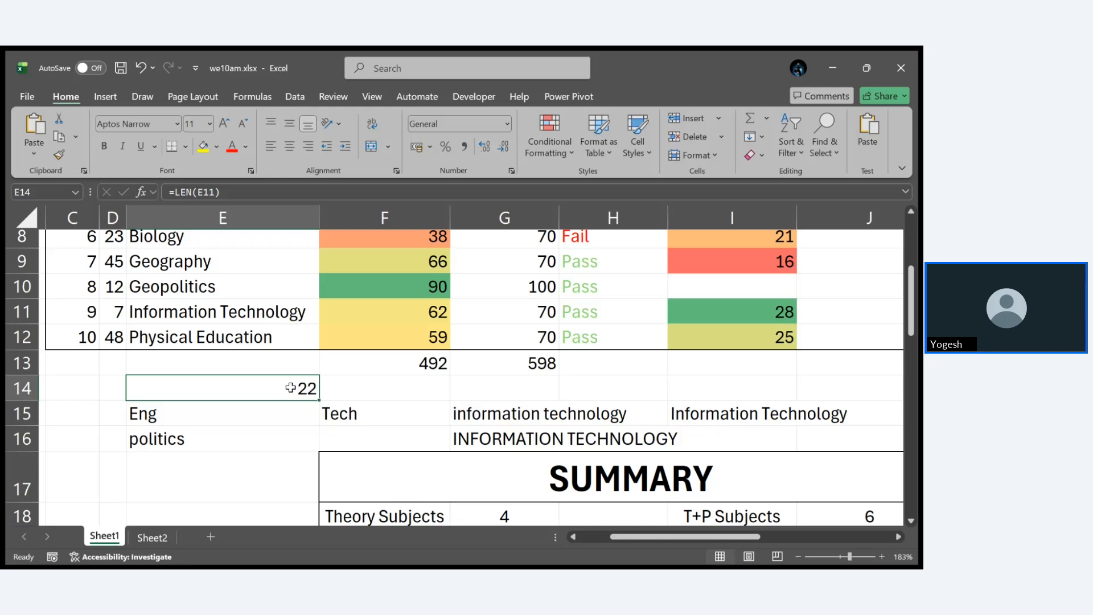
double_click(289, 387)
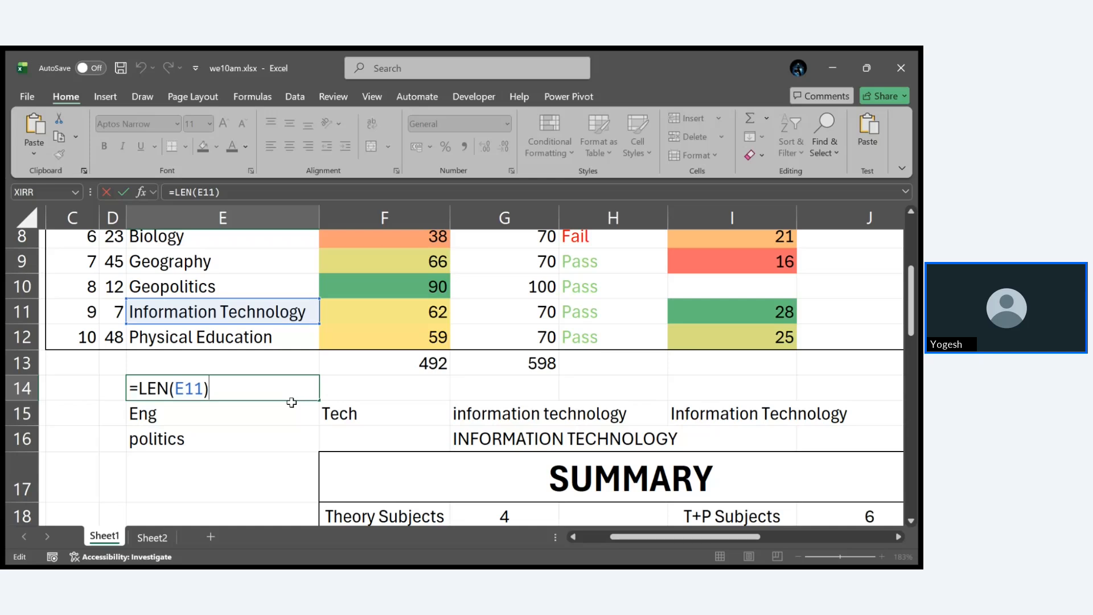
key("ctrl+Return")
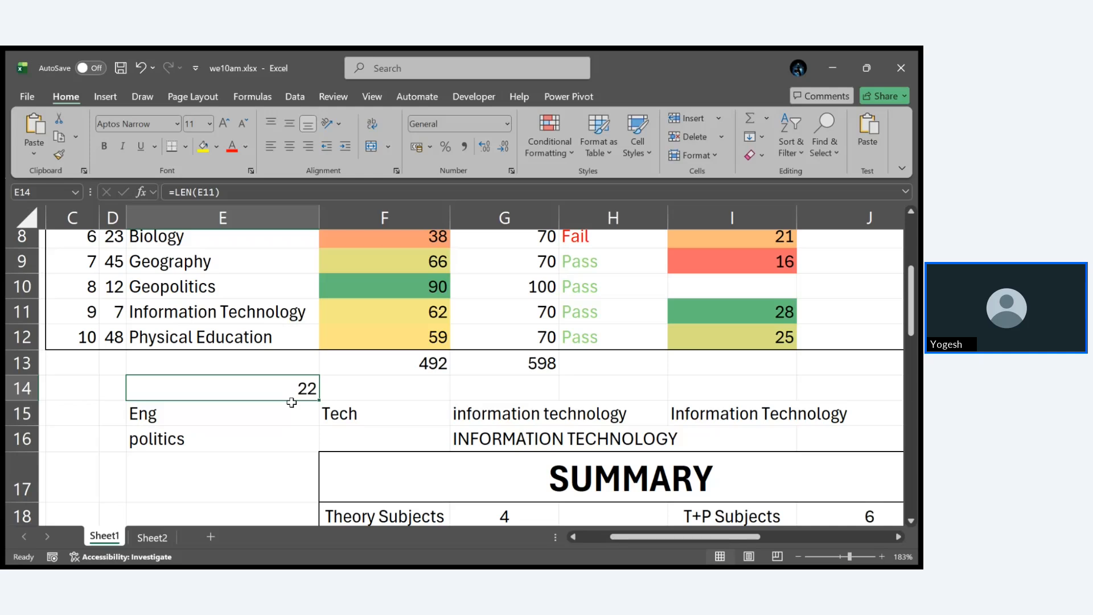
- Examine the LEFT formula in E15 together with its source subject in E3, leaving the formula unchanged
scroll(291, 402, "up", 2)
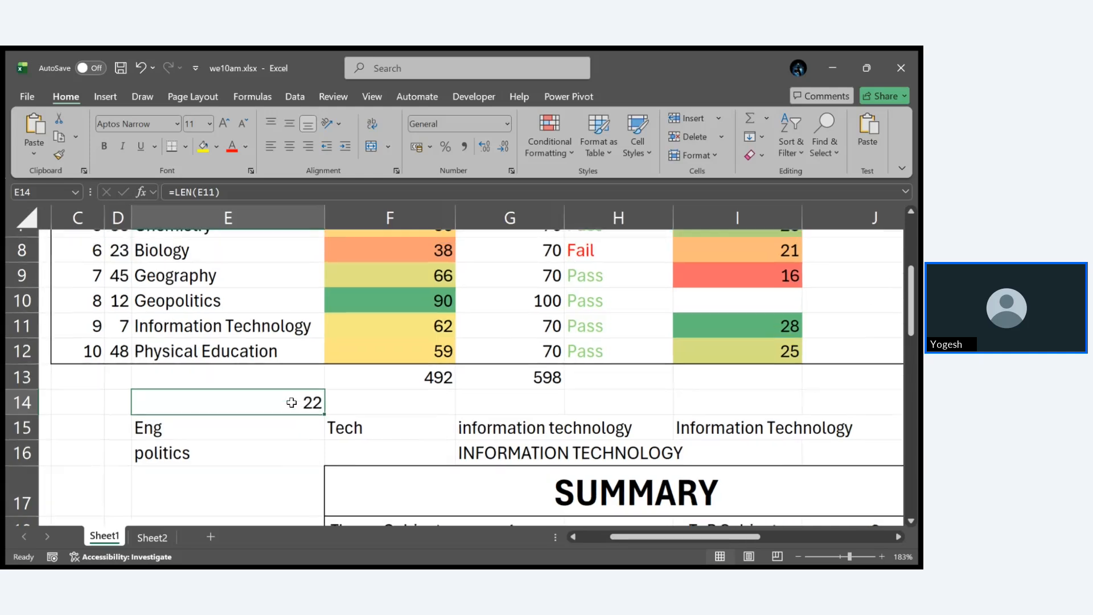
scroll(292, 402, "up", 3)
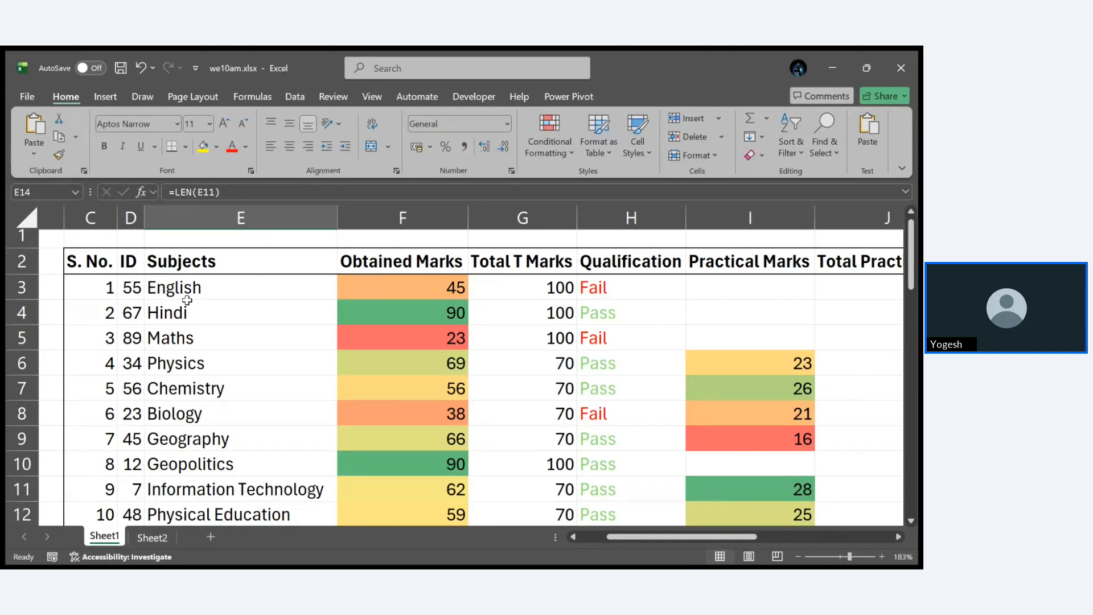
scroll(302, 365, "down", 5)
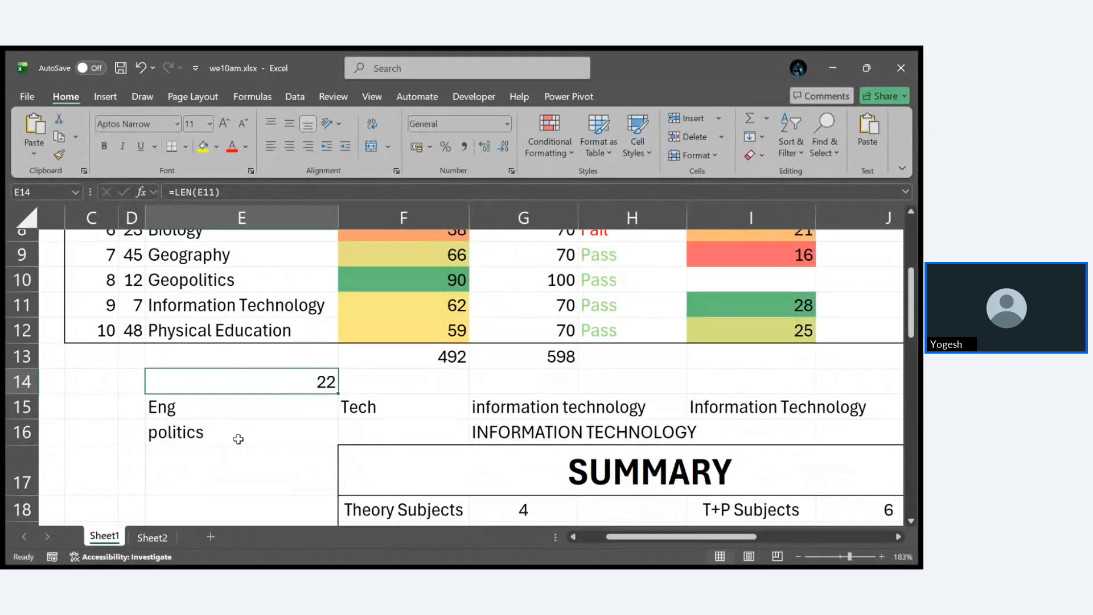
double_click(227, 409)
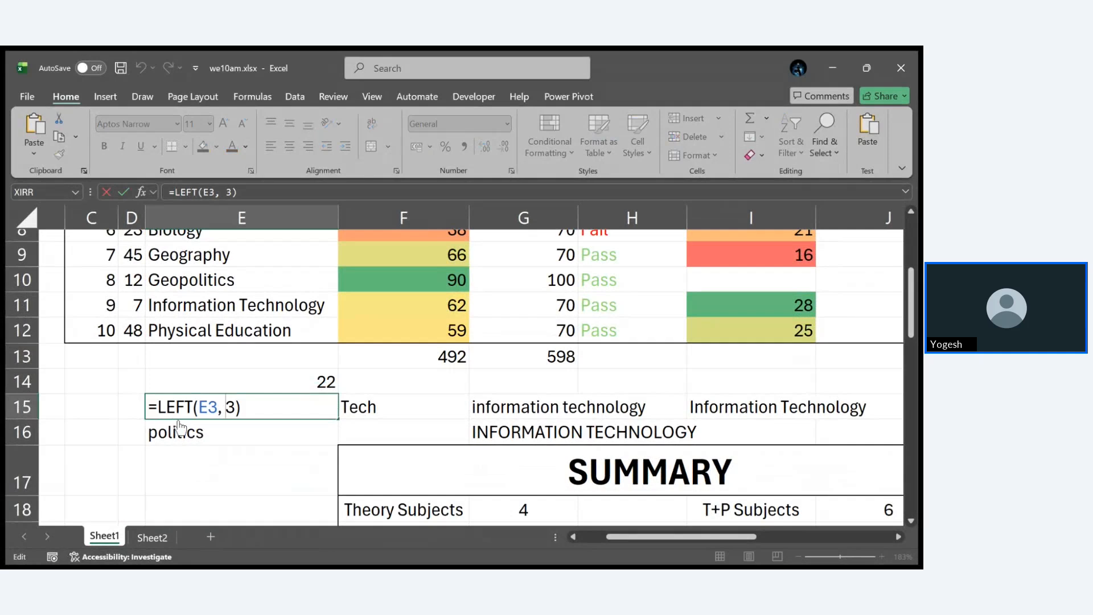
scroll(261, 391, "up", 4)
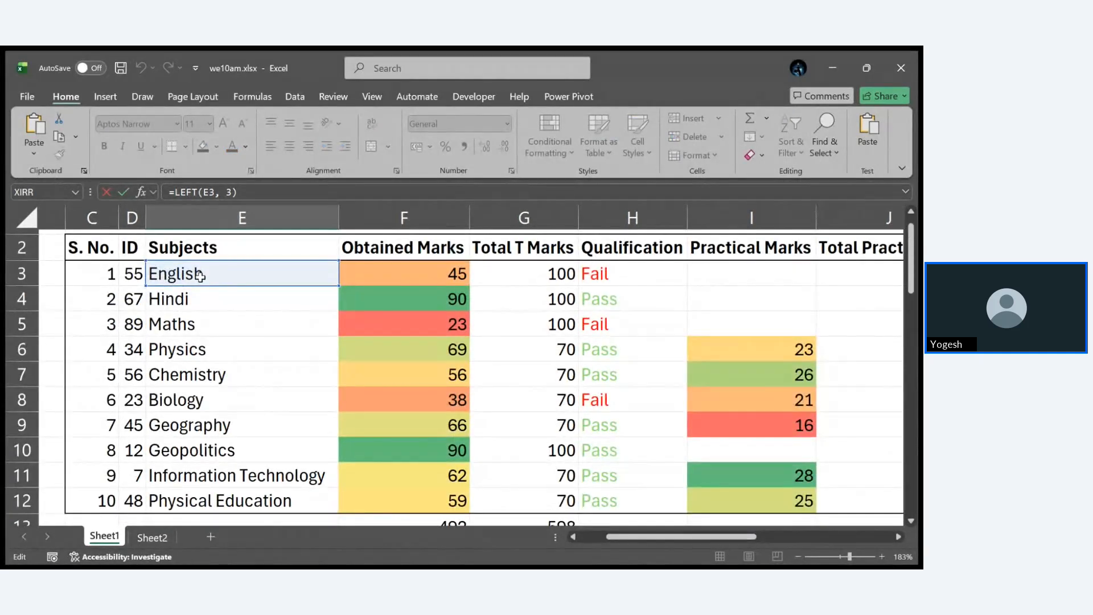
scroll(300, 430, "down", 4)
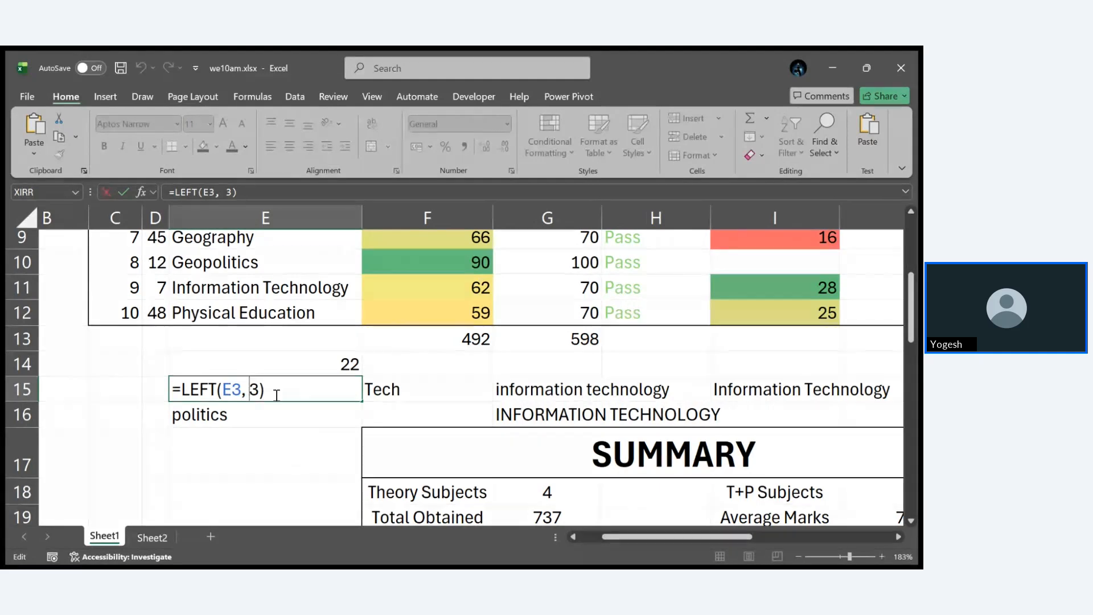
key("ctrl+Return")
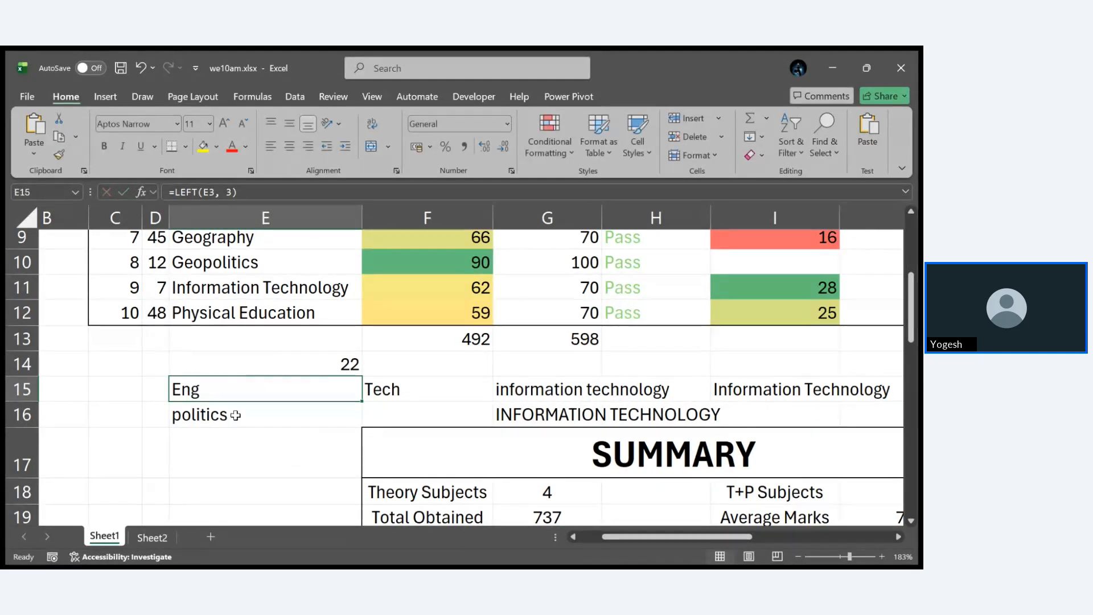
- Examine the RIGHT formula in E16 and the MID formula in F15 without changing them
double_click(235, 414)
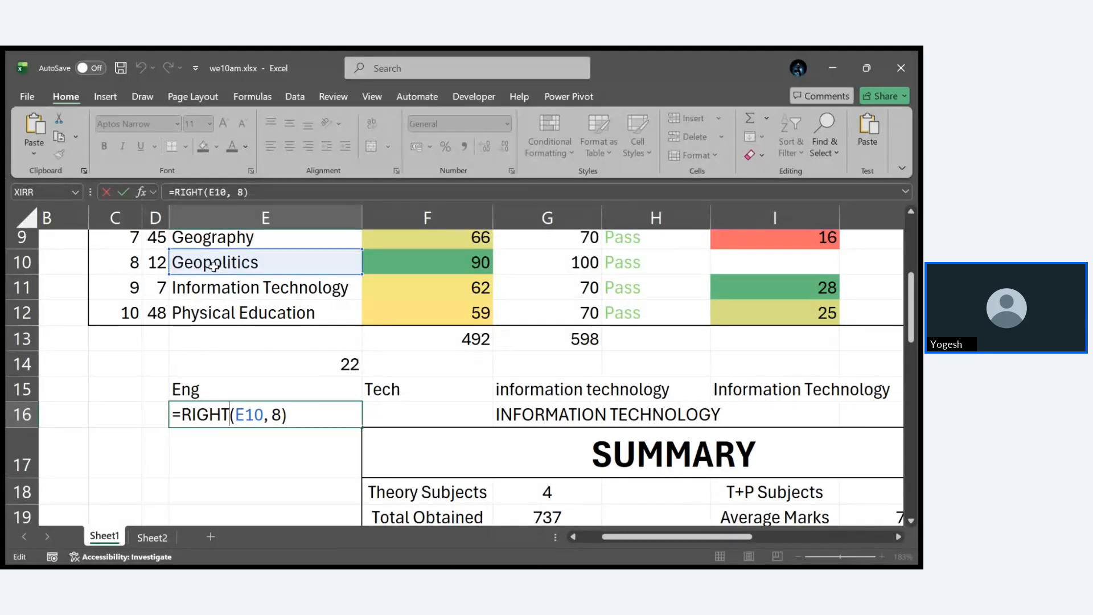
left_click(456, 391)
double_click(455, 392)
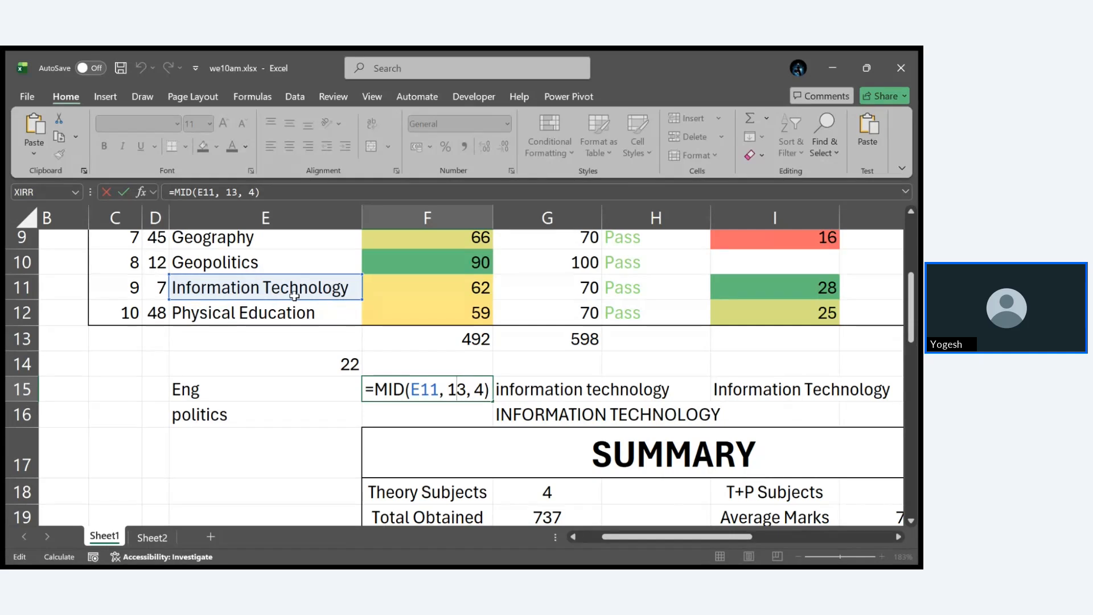
key("ctrl+Return")
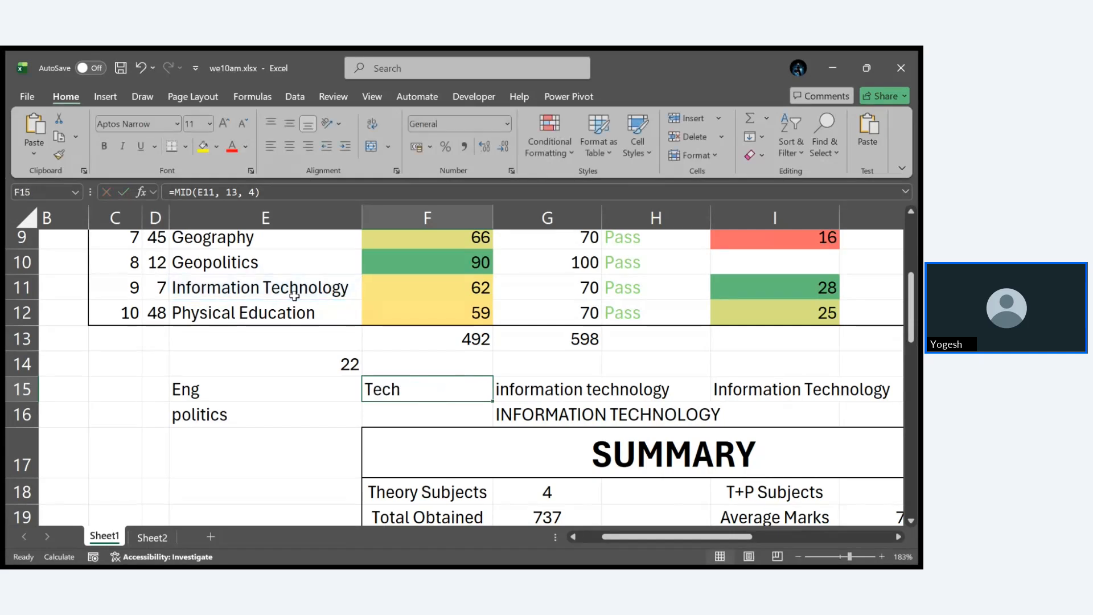
- Review the LEFT formula in E15 once more and compare it with the MID formula in F15
left_click(208, 394)
double_click(208, 394)
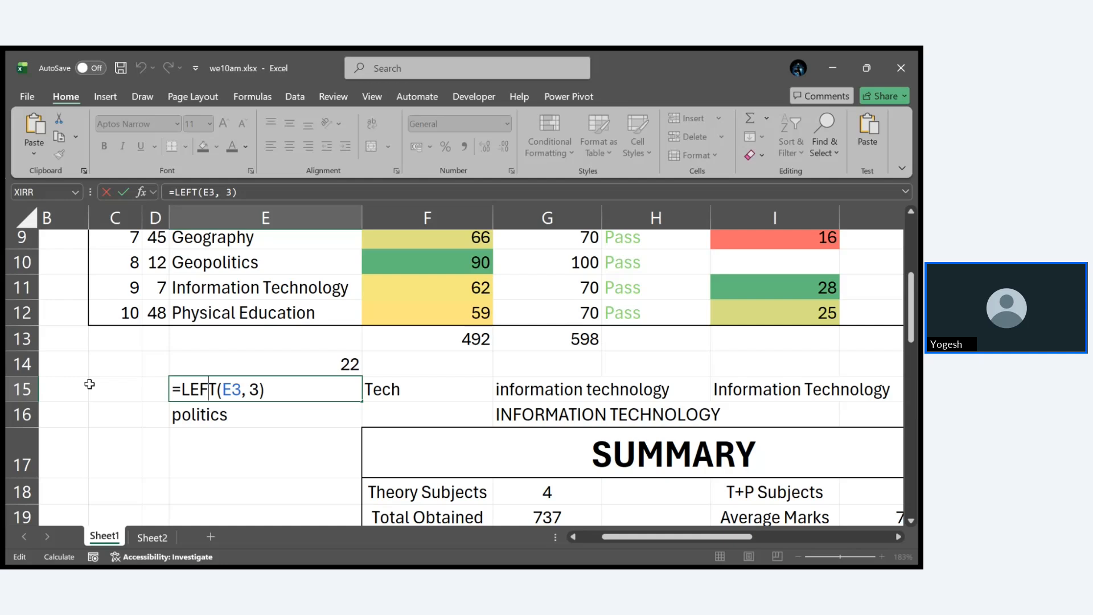
key("ctrl+Return")
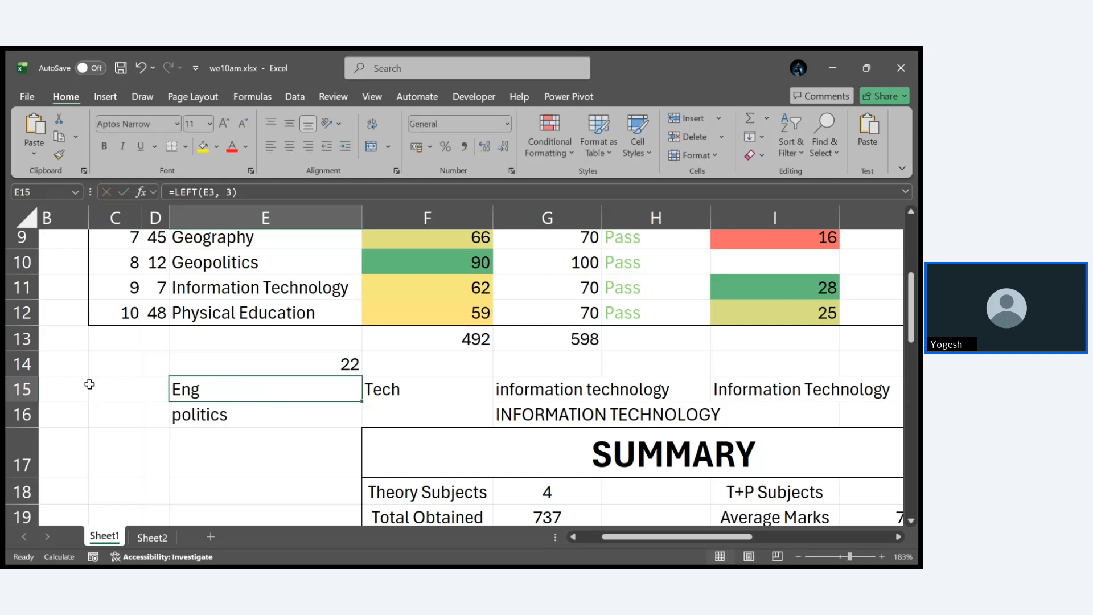
double_click(392, 389)
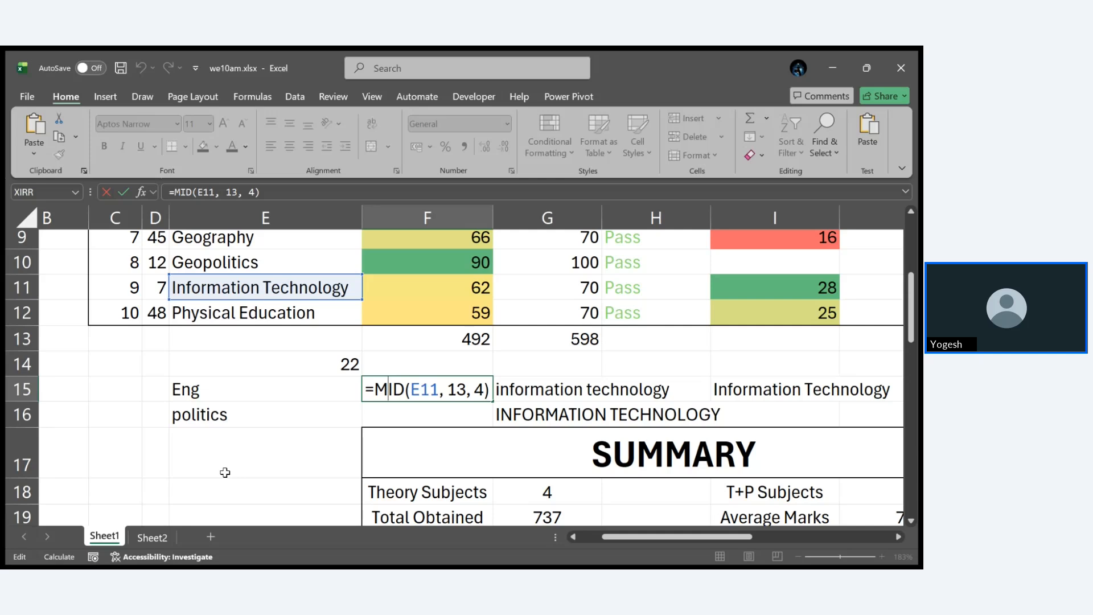
key("ctrl+Return")
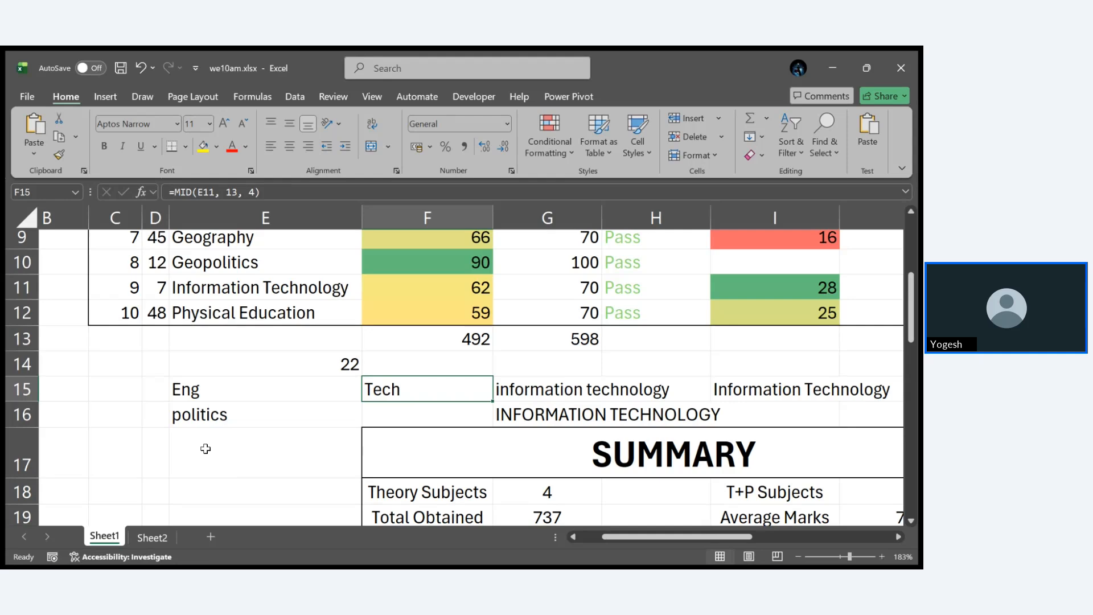
- Examine the LOWER formula in G15 and open the UPPER formula in G16
double_click(563, 389)
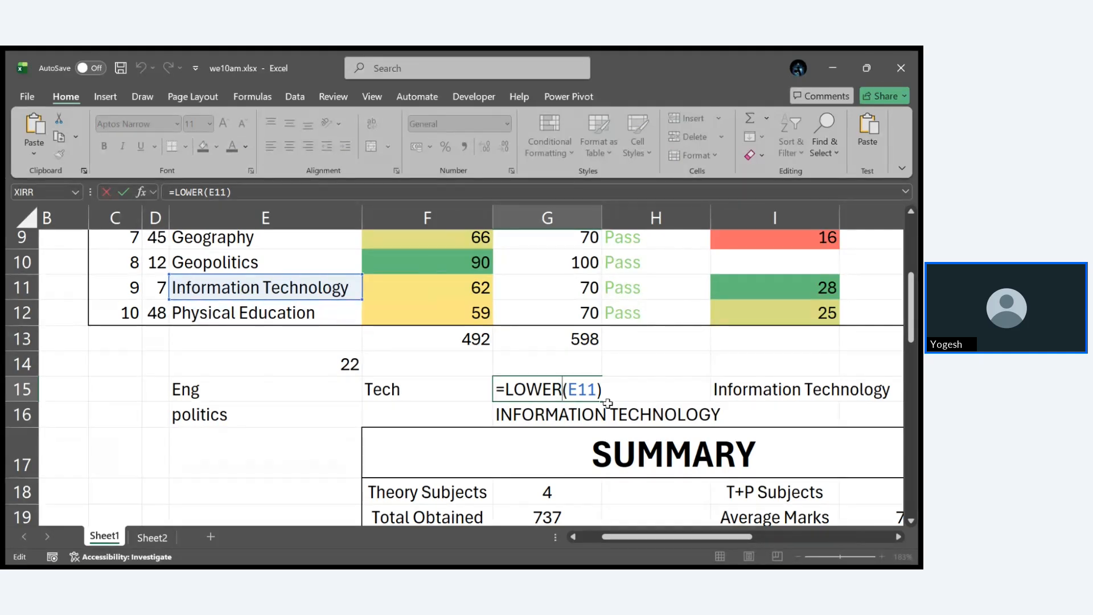
key("Return")
double_click(594, 419)
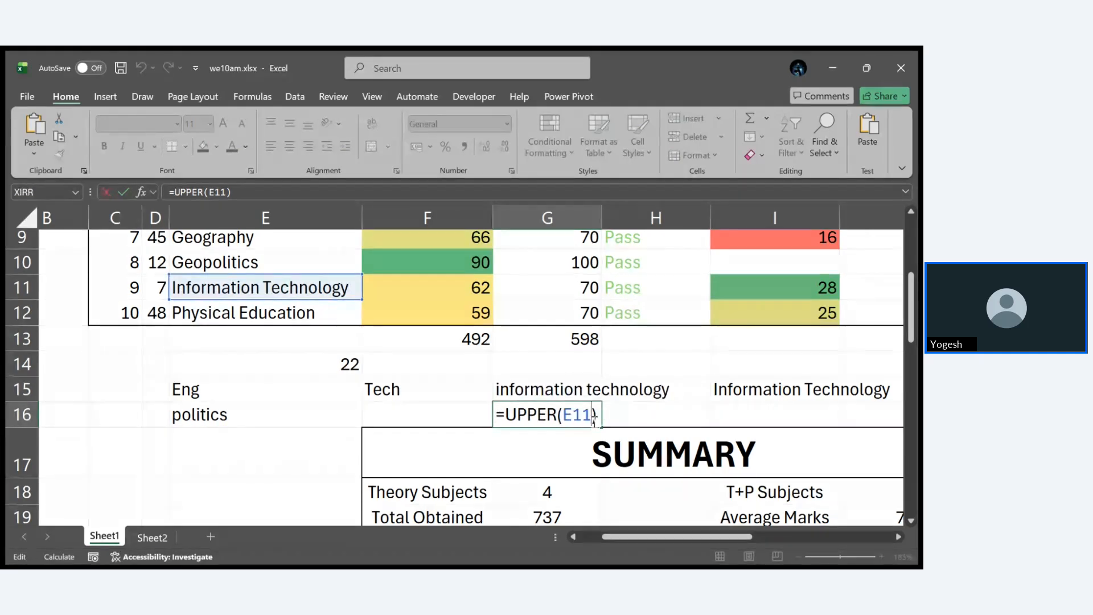
- Examine the PROPER formula in I15 and return to the UPPER formula in G16 without changing either
double_click(760, 394)
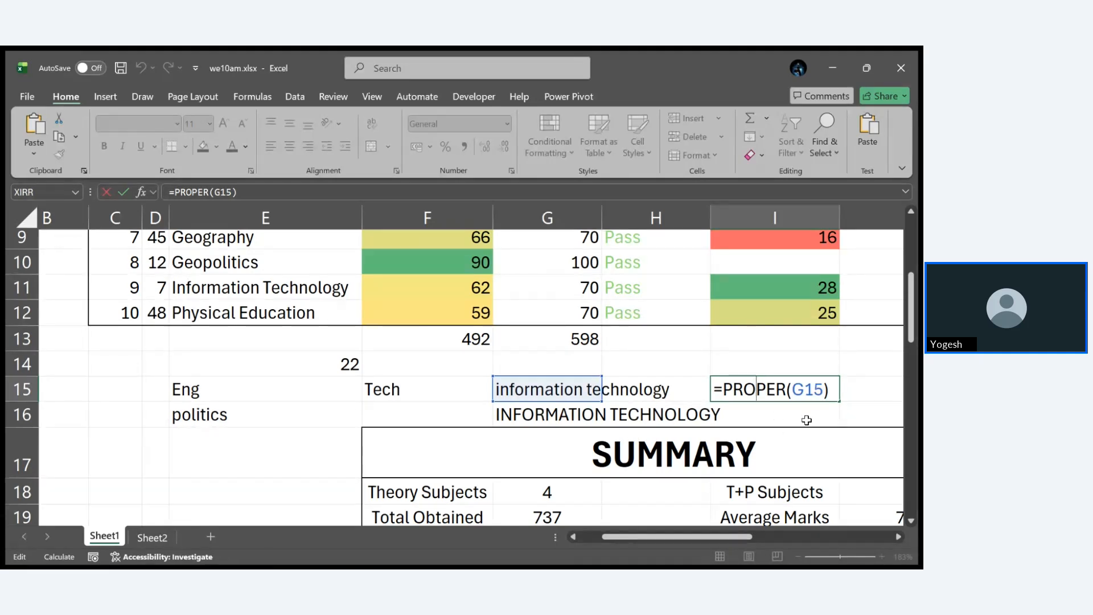
key("ctrl+Return")
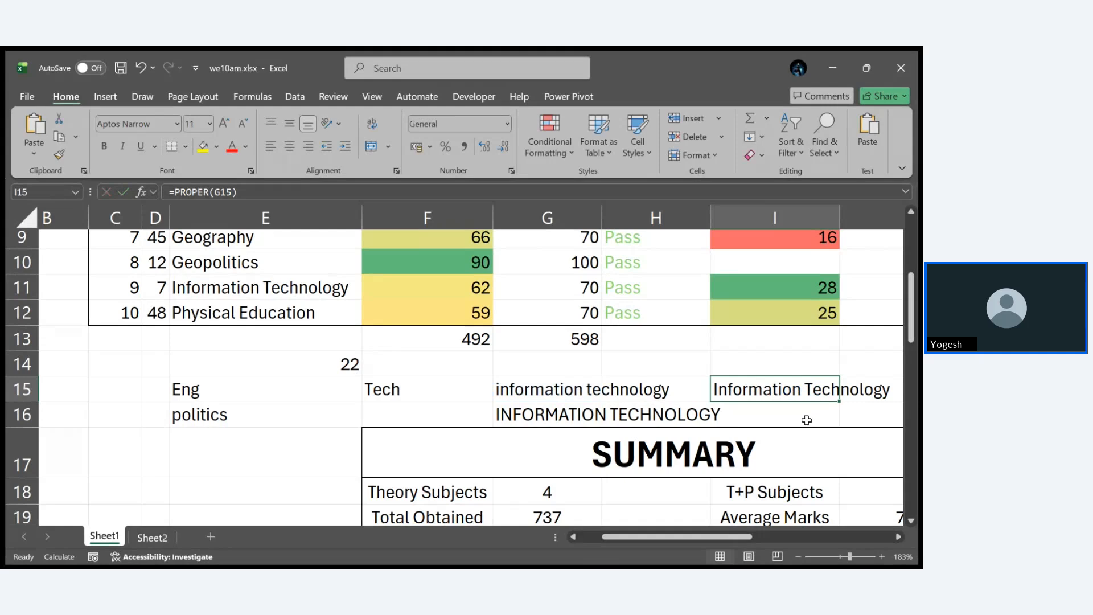
scroll(807, 420, "right", 3)
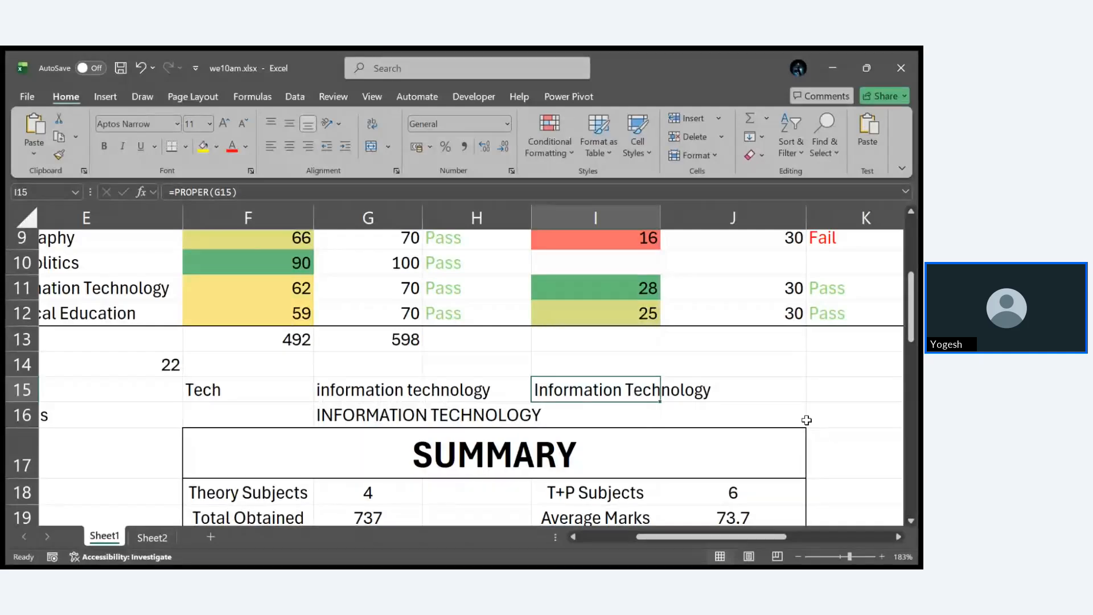
scroll(807, 420, "left", 3)
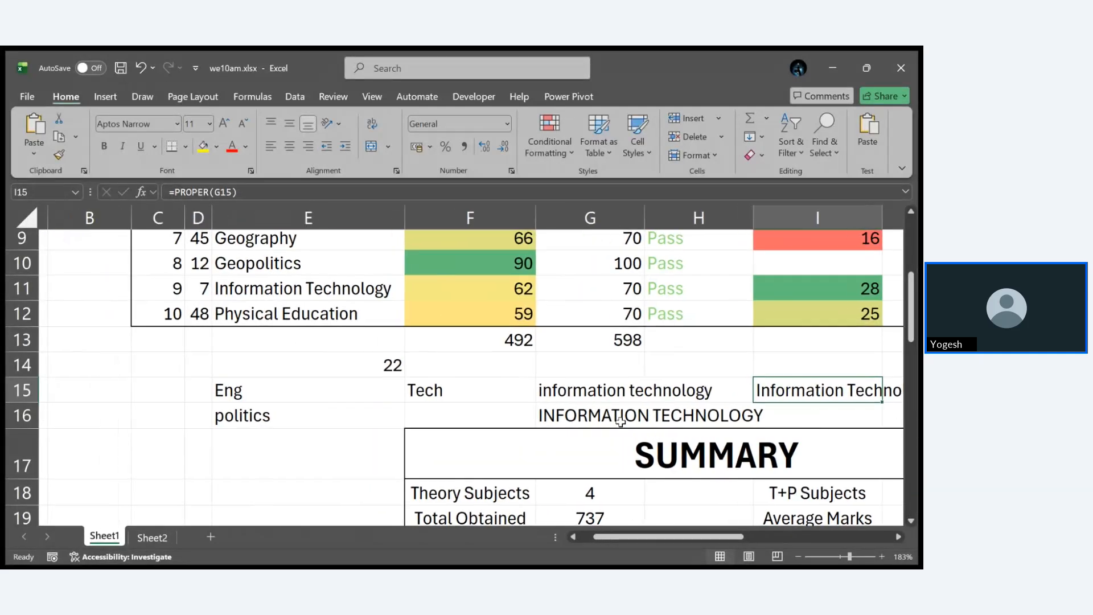
left_click(620, 420)
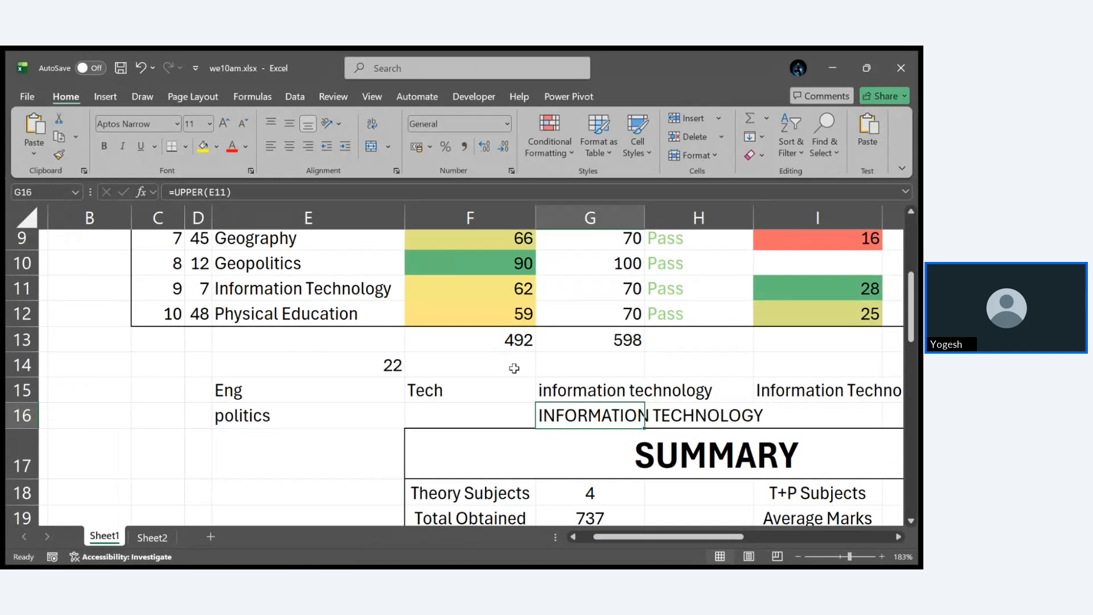
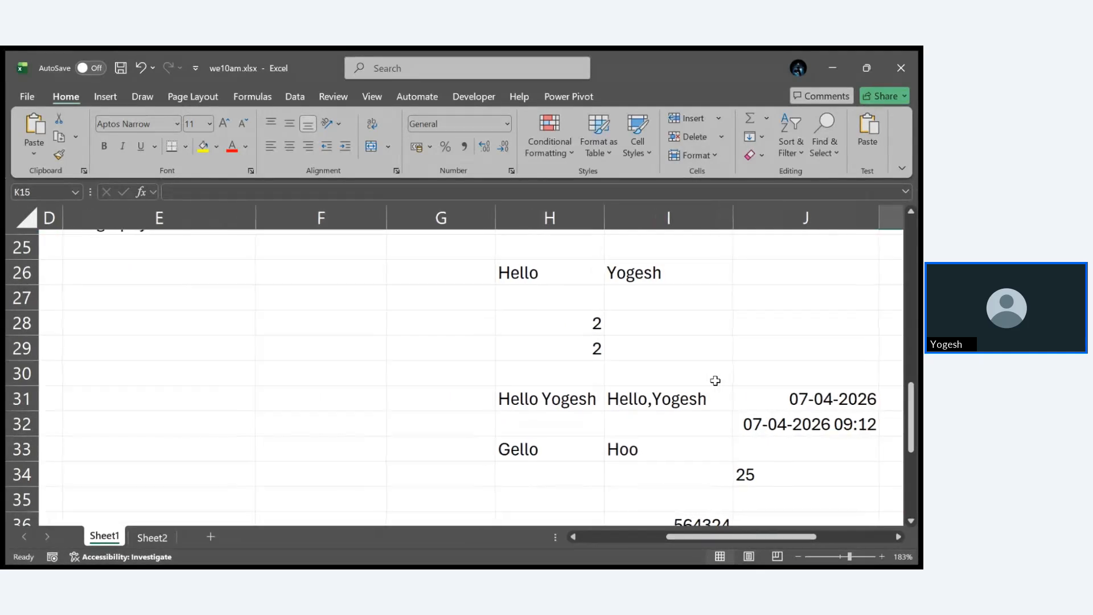
- Enter Hello followed by several trailing spaces in cell E28
scroll(715, 380, "up", 2)
scroll(715, 380, "up", 7)
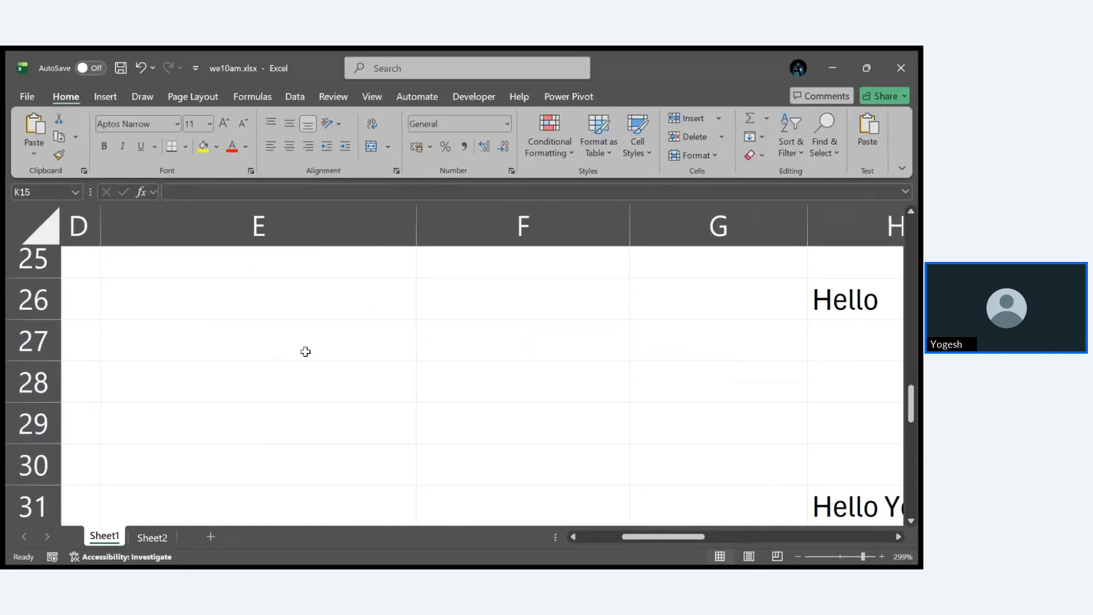
left_click(253, 384)
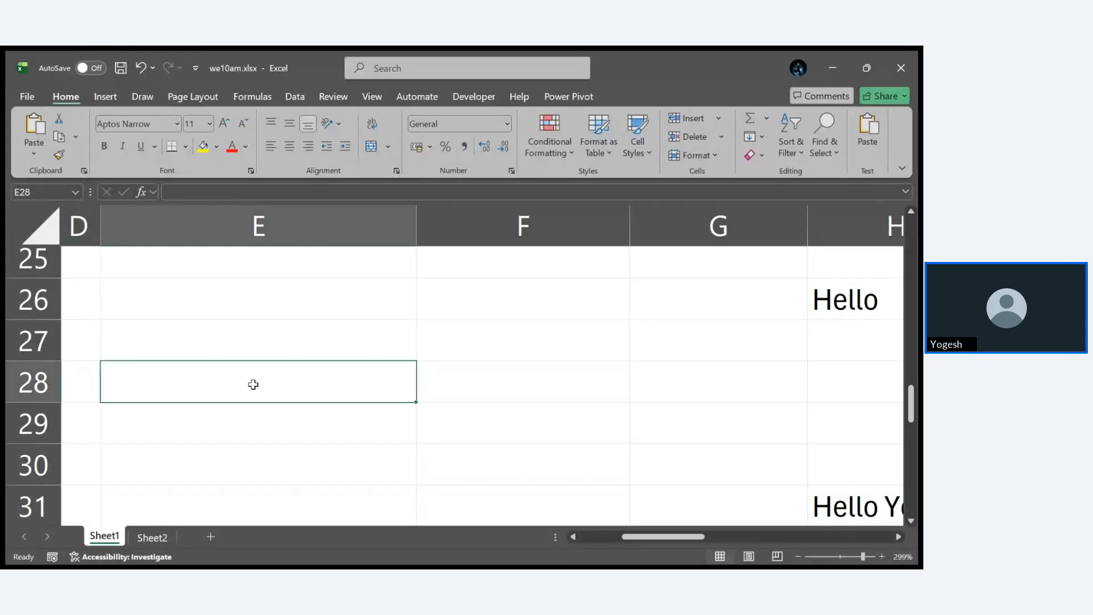
type("Hello")
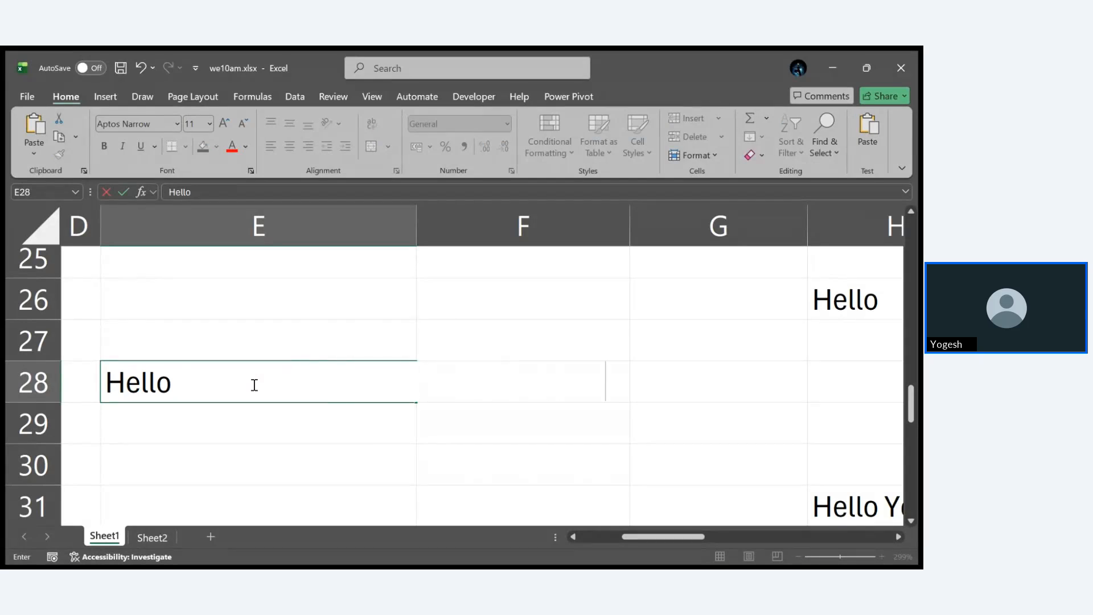
key("Return")
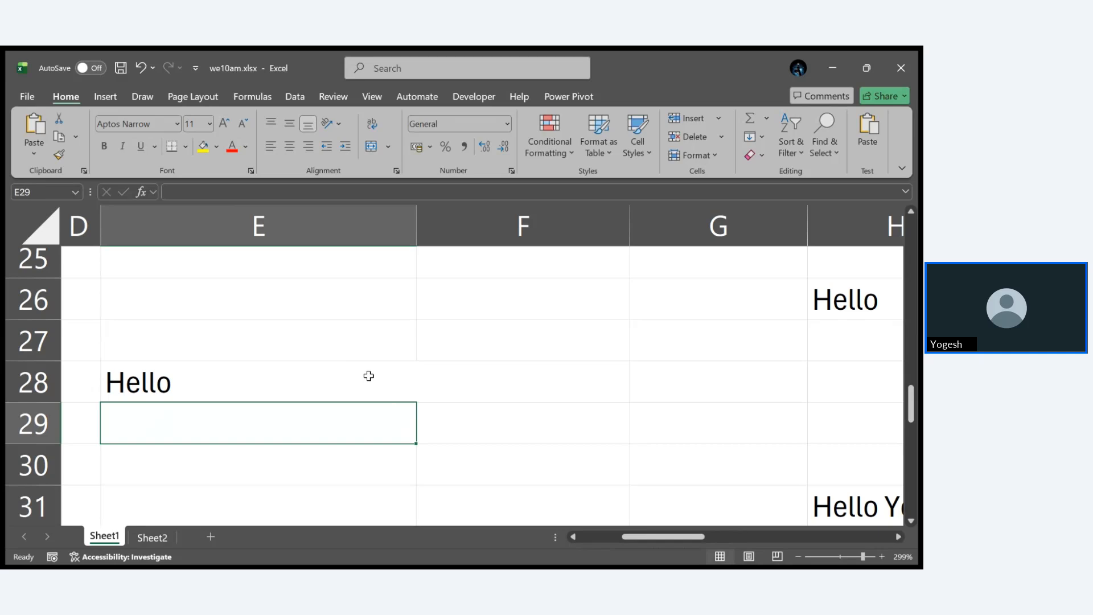
left_click(342, 382)
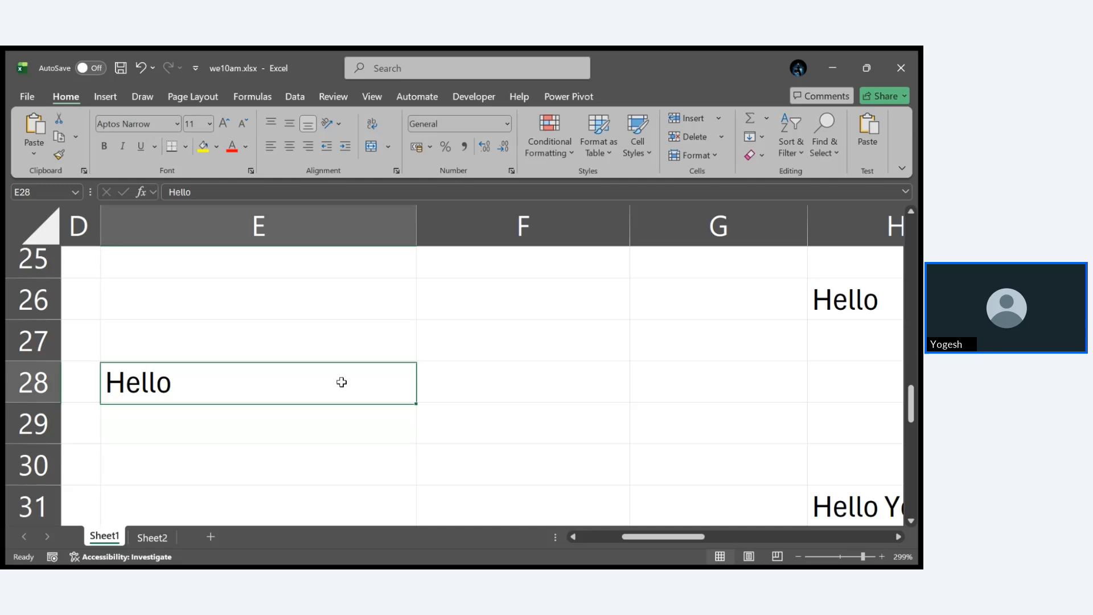
- Enter the formula =TRIM(E28) in cell E29
left_click(325, 424)
type("=TRIM(")
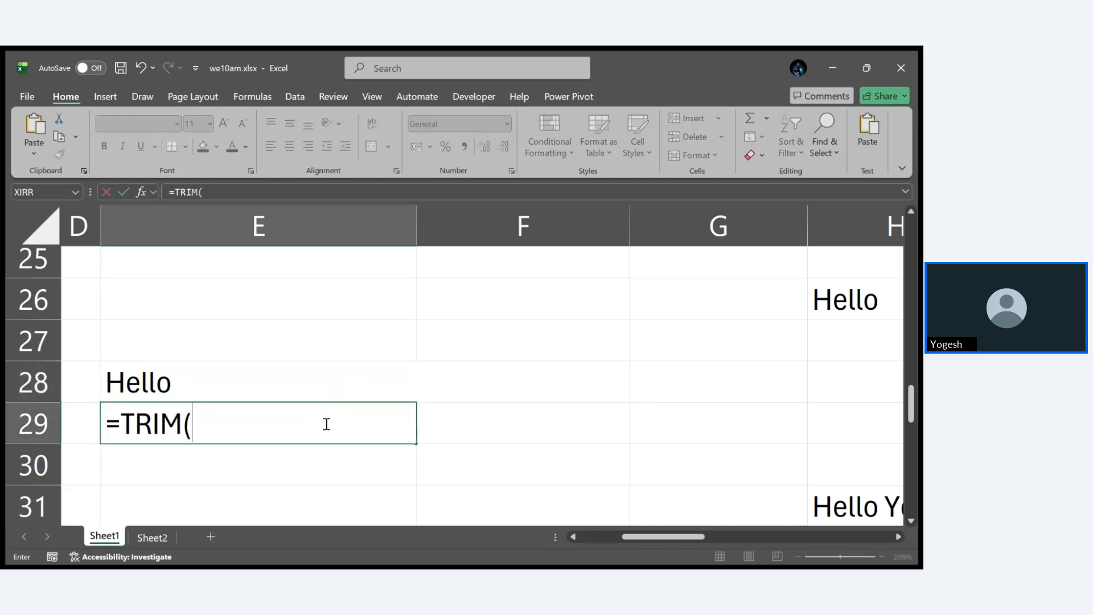
left_click(263, 385)
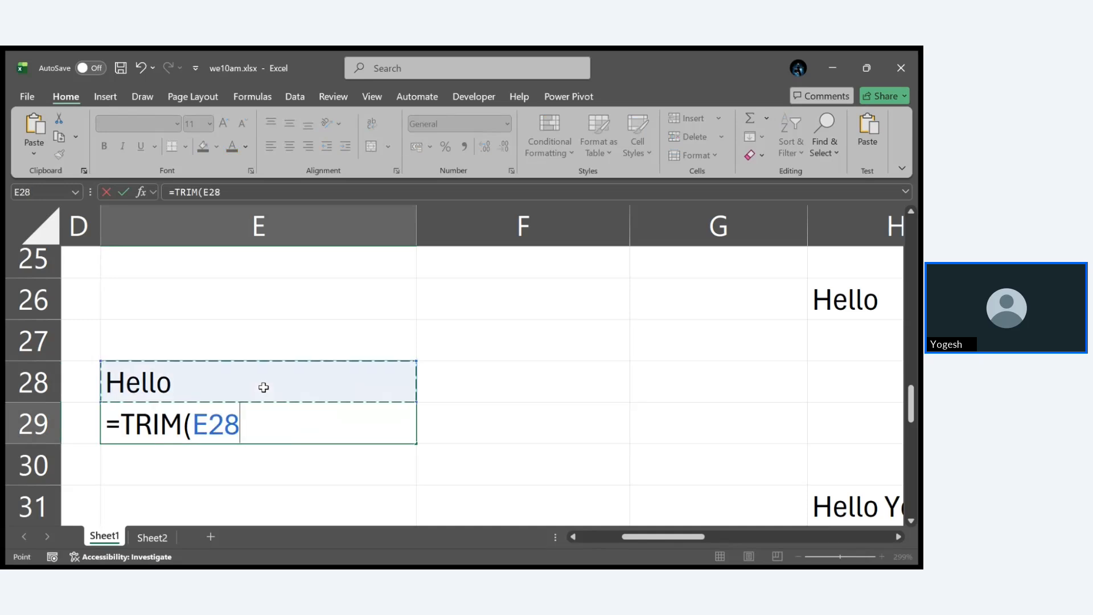
key("Return")
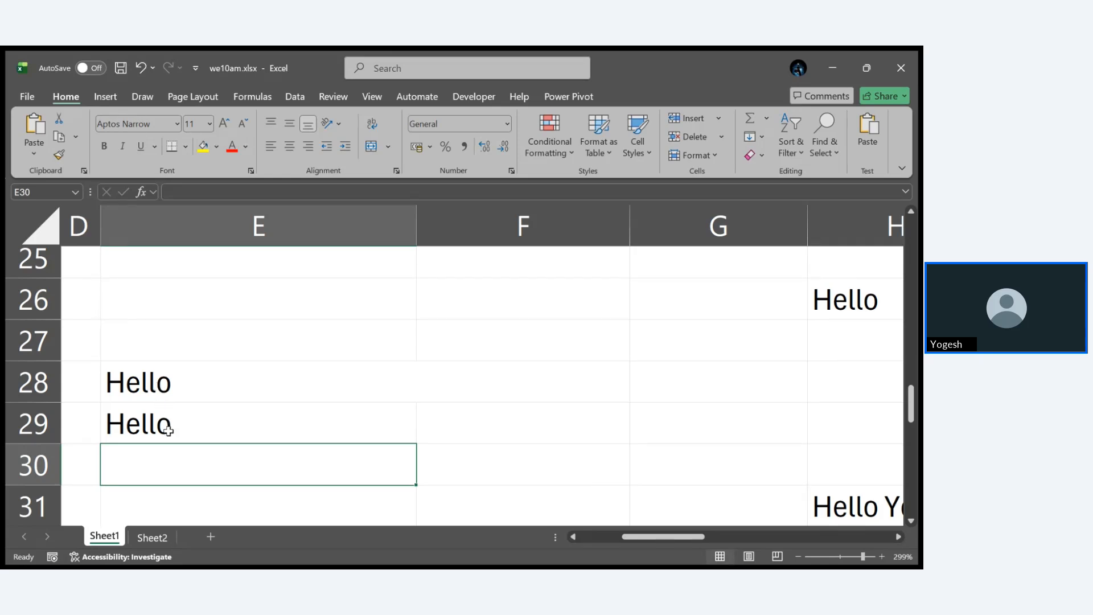
- Try pasting the copied TRIM formula from E29 over the text in E28, and undo the paste
left_click(192, 433)
key("ctrl+c")
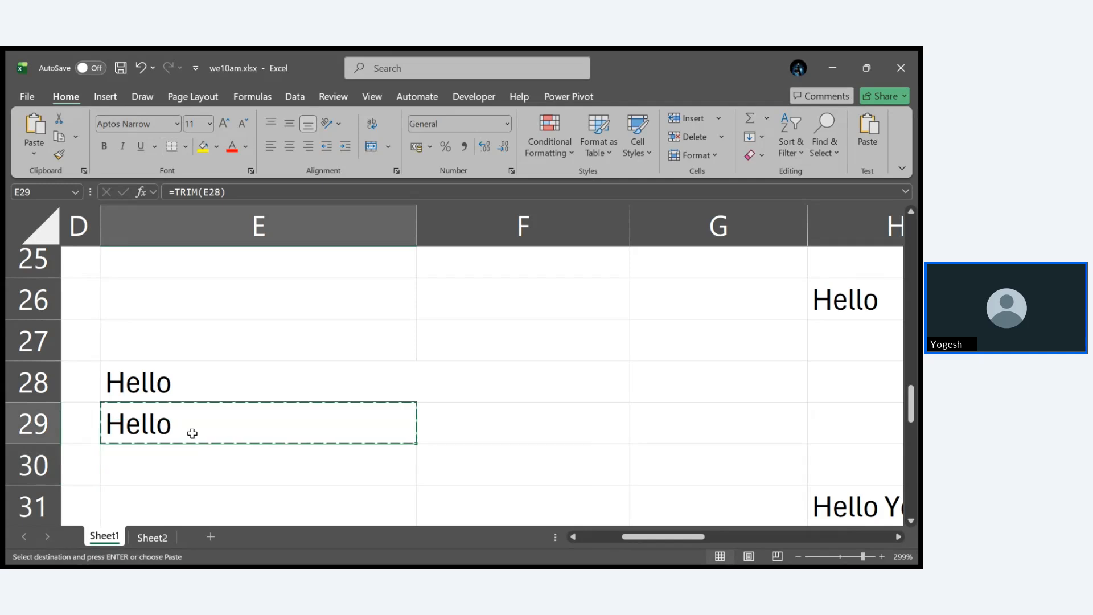
left_click(203, 387)
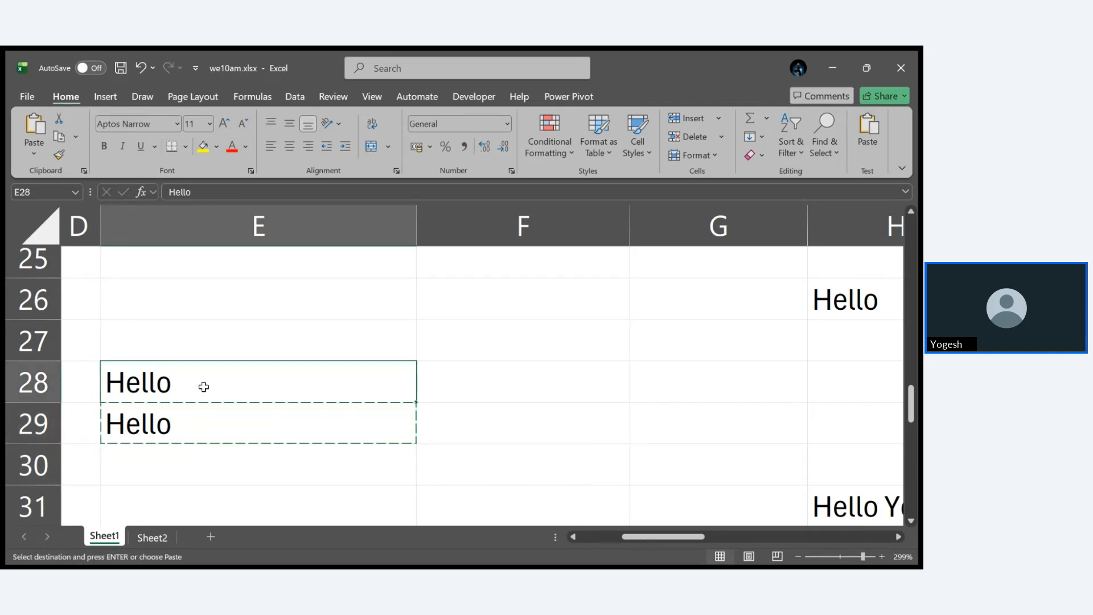
key("ctrl+v")
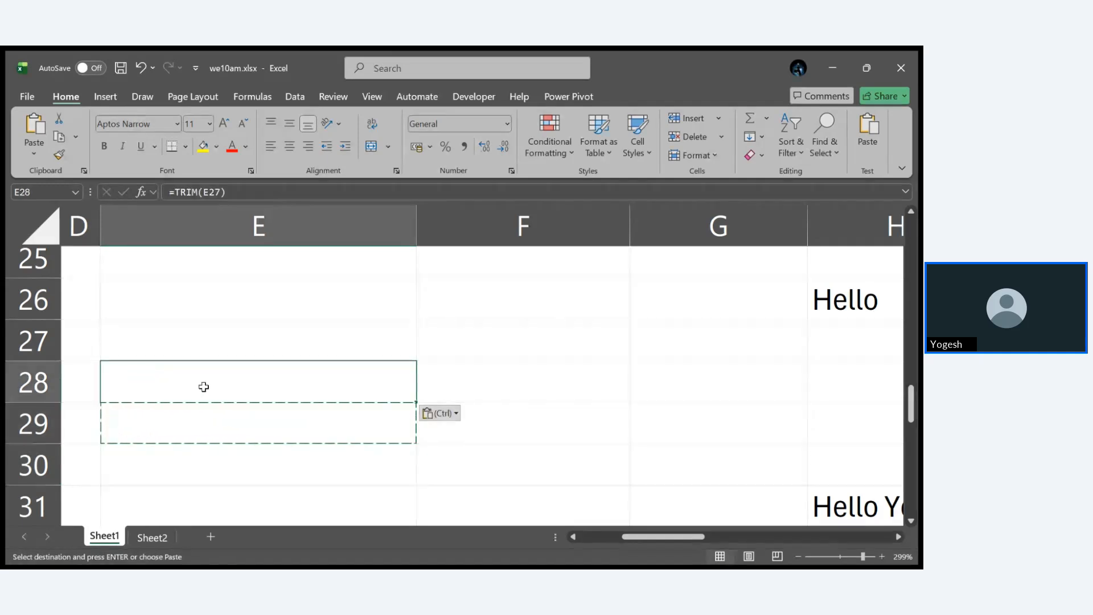
key("ctrl")
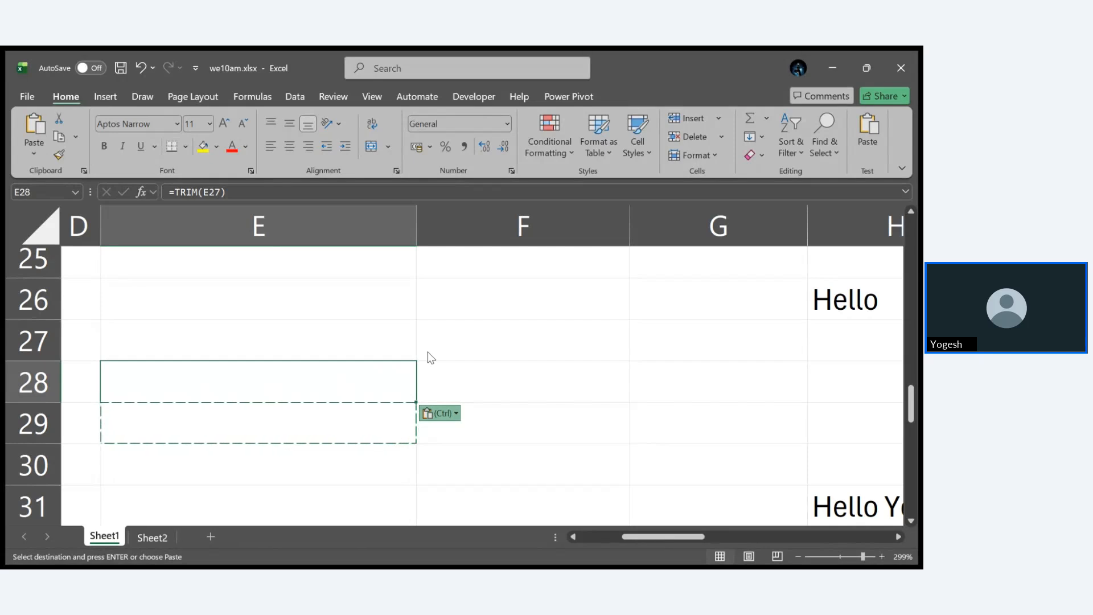
key("ctrl+z")
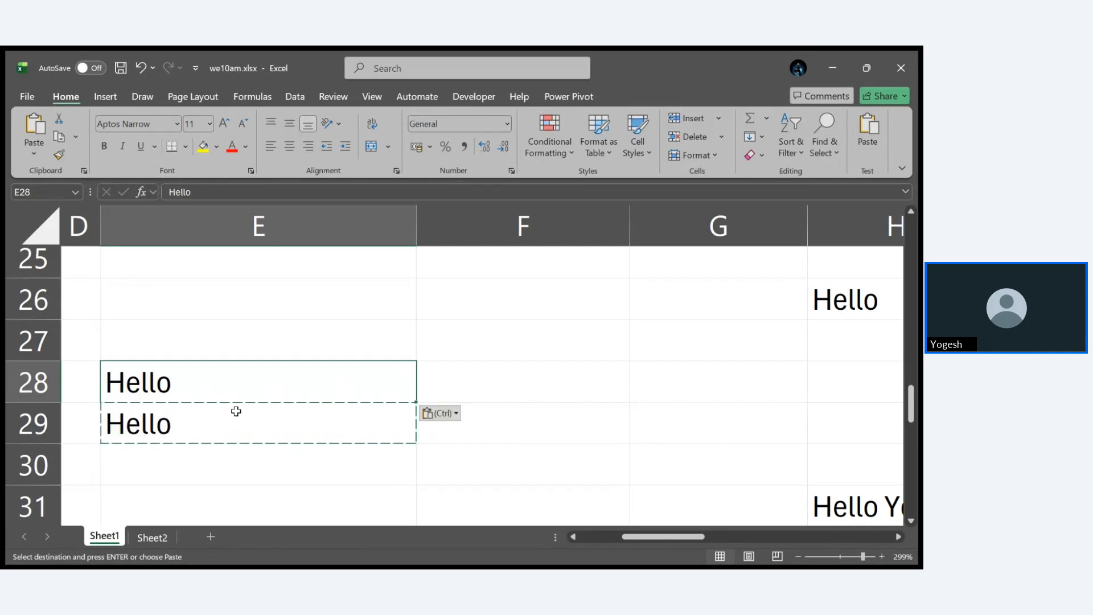
- Clear the TRIM formula from cell E29 and return to the text in E28
left_click(246, 429)
key("ctrl+z")
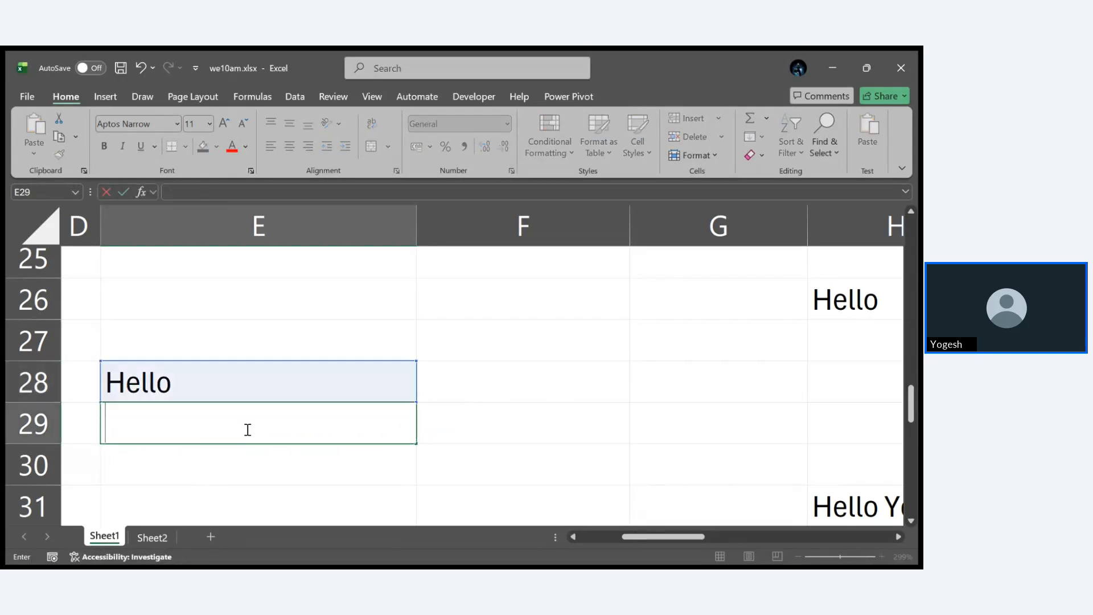
left_click(307, 463)
left_click(264, 389)
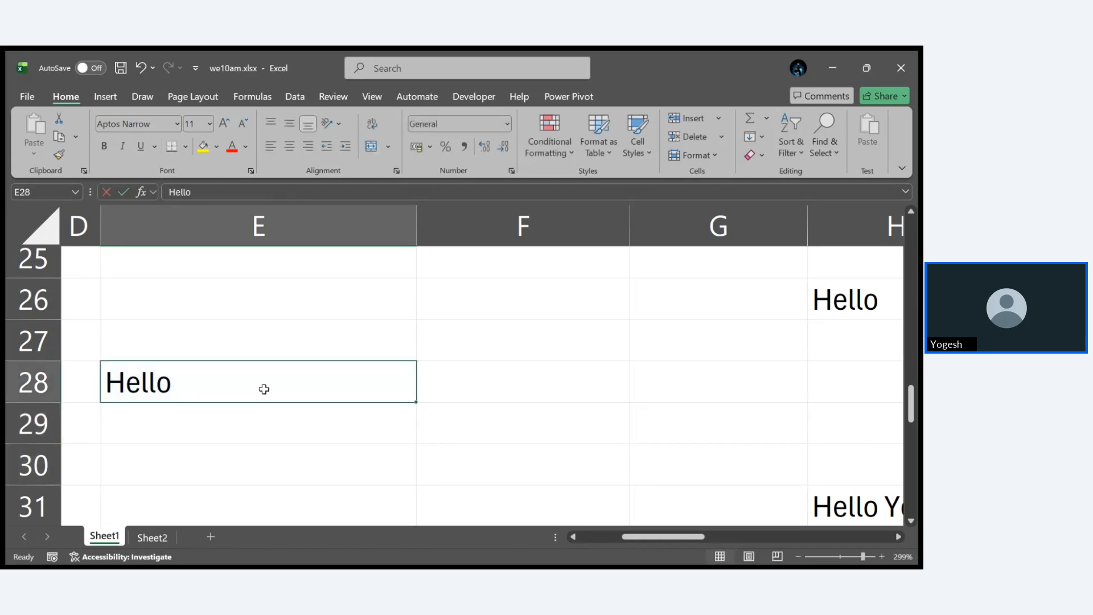
- Edit the trailing spaces after Hello in cell E28, keeping extra spaces behind the word
double_click(254, 392)
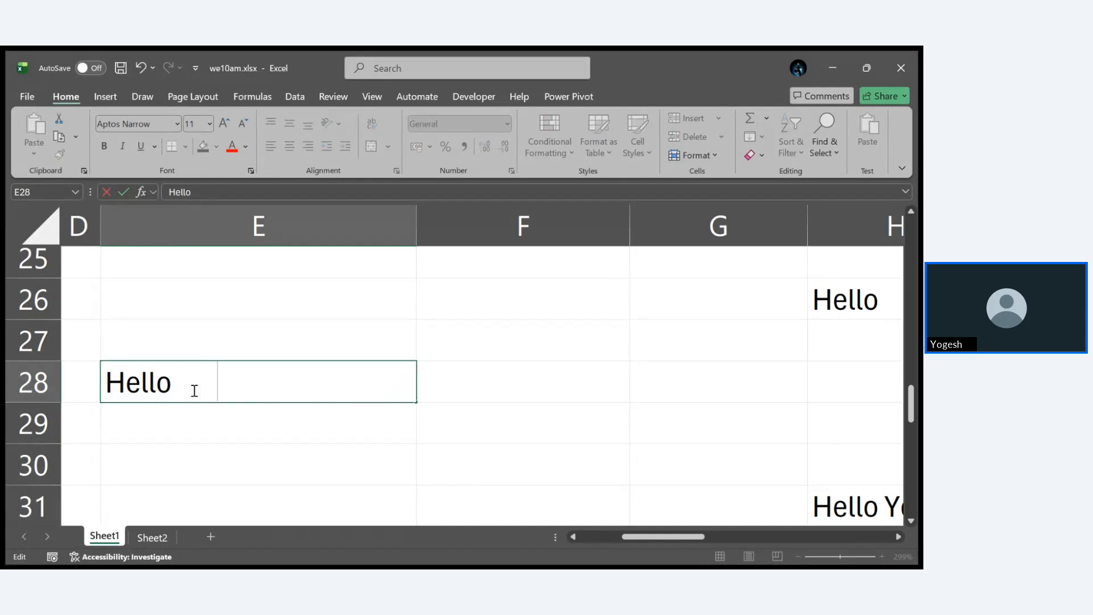
key("BackSpace")
key("BackSpace")
key("BackSpace")
key("BackSpace")
key("BackSpace")
left_click(267, 442)
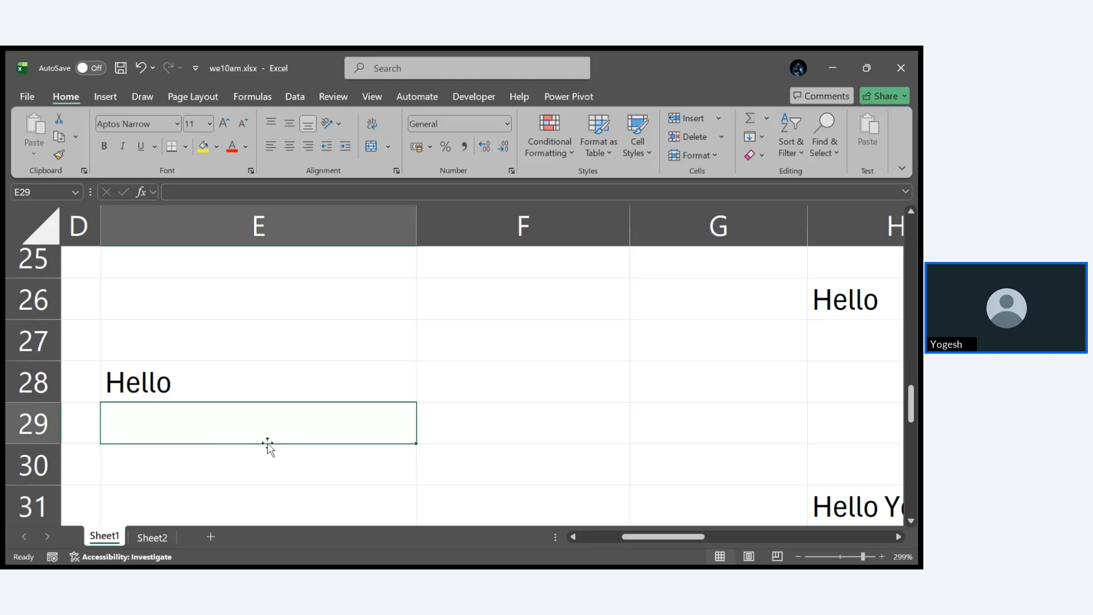
double_click(287, 385)
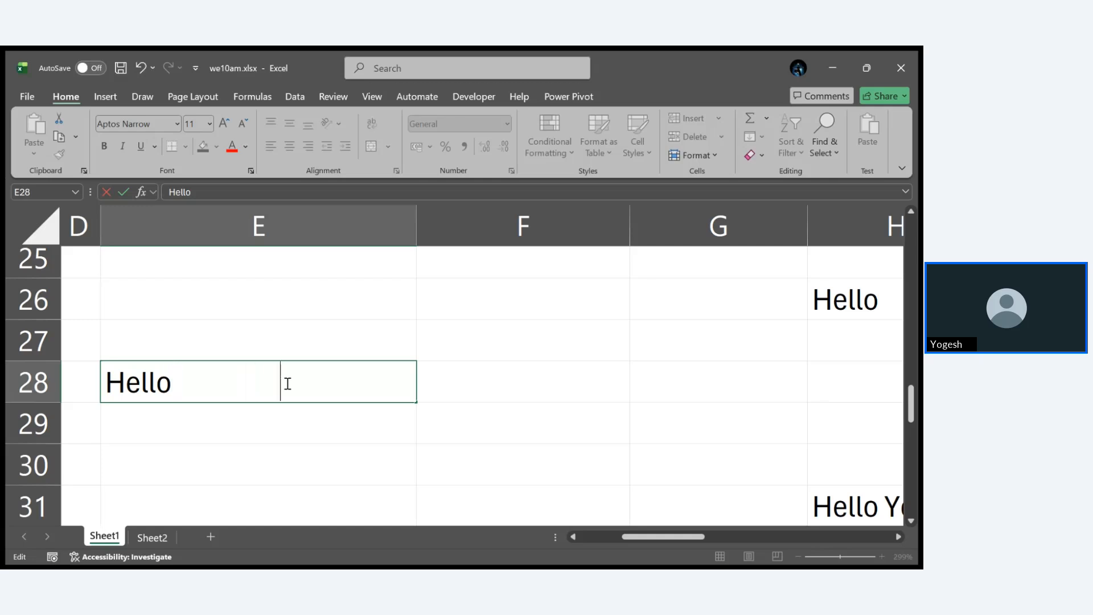
left_click(242, 430)
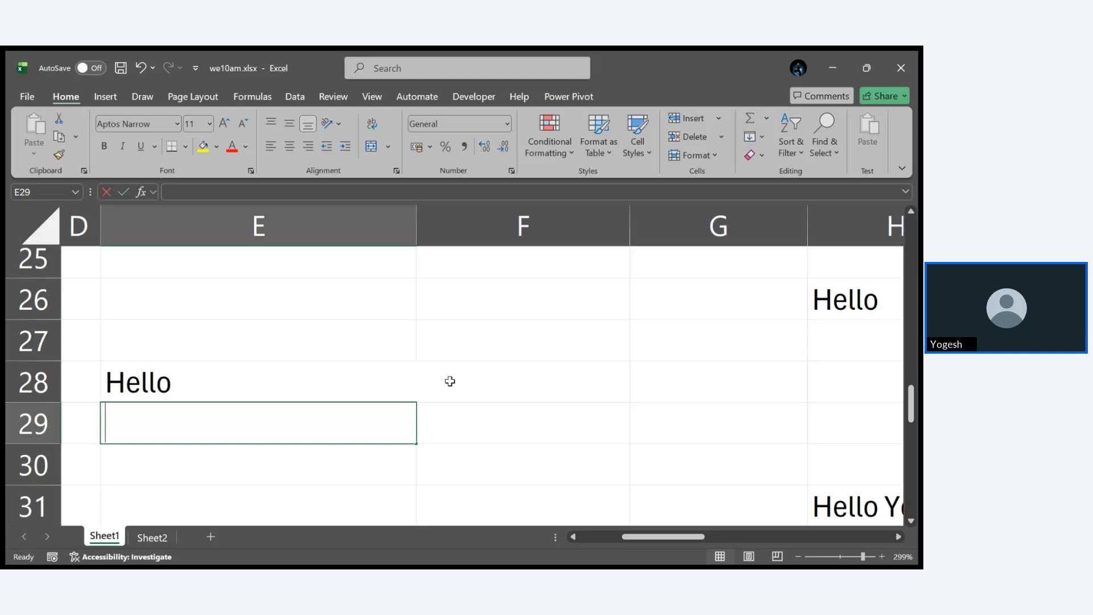
- Enter =TRIM(E28) in cell E29 again to strip the trailing spaces from the text above
type("=TRIM(")
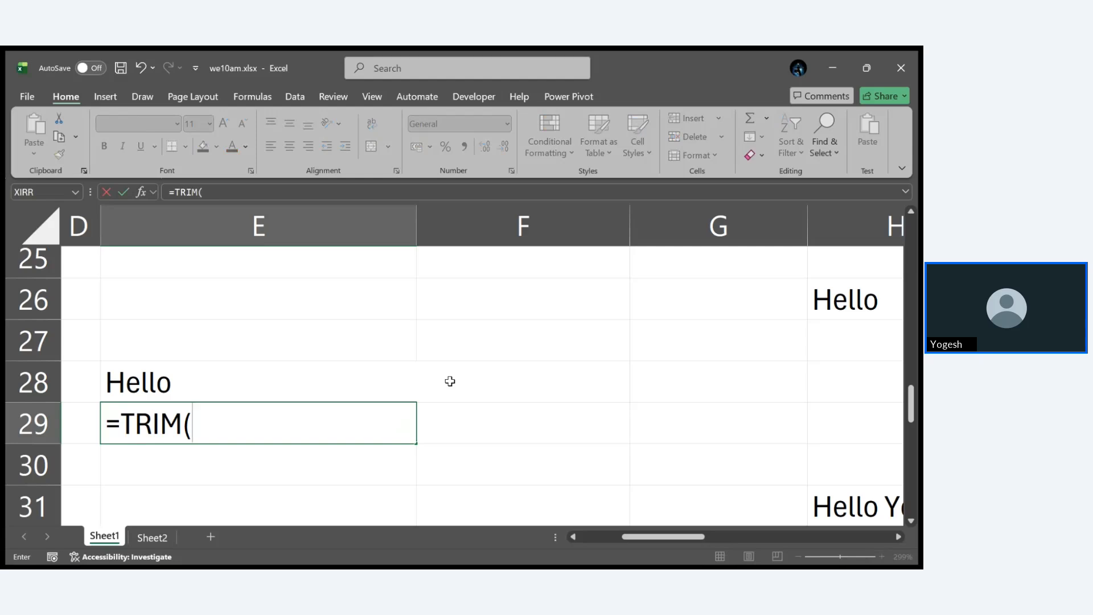
left_click(313, 382)
key("Return")
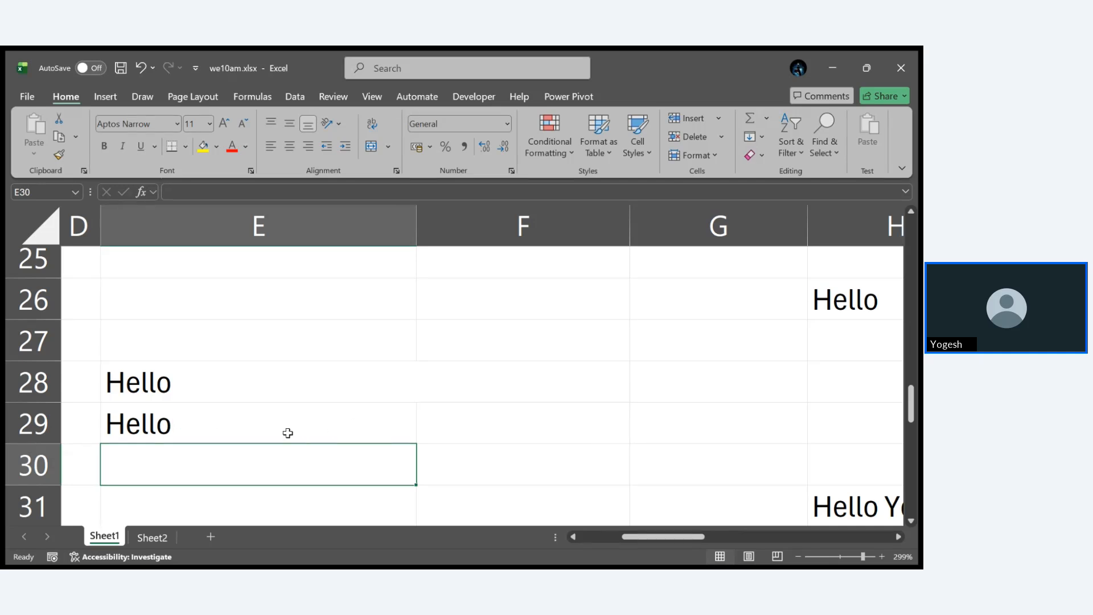
- Copy the TRIM result in E29, try pasting it onto its source cell E28, and undo the paste
left_click(313, 416)
key("ctrl+c")
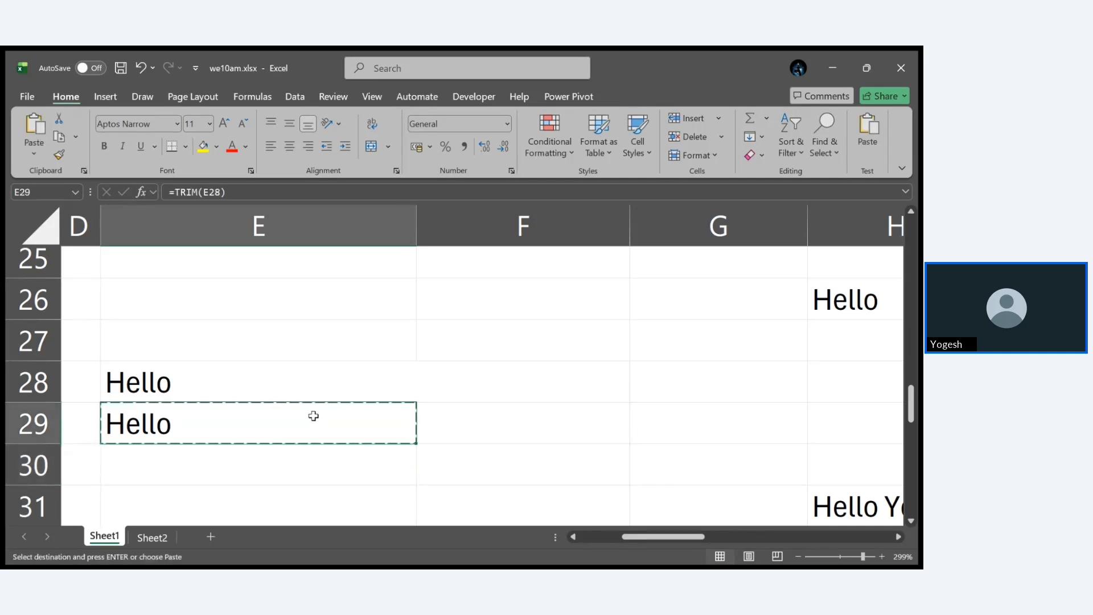
left_click(296, 388)
key("ctrl+v")
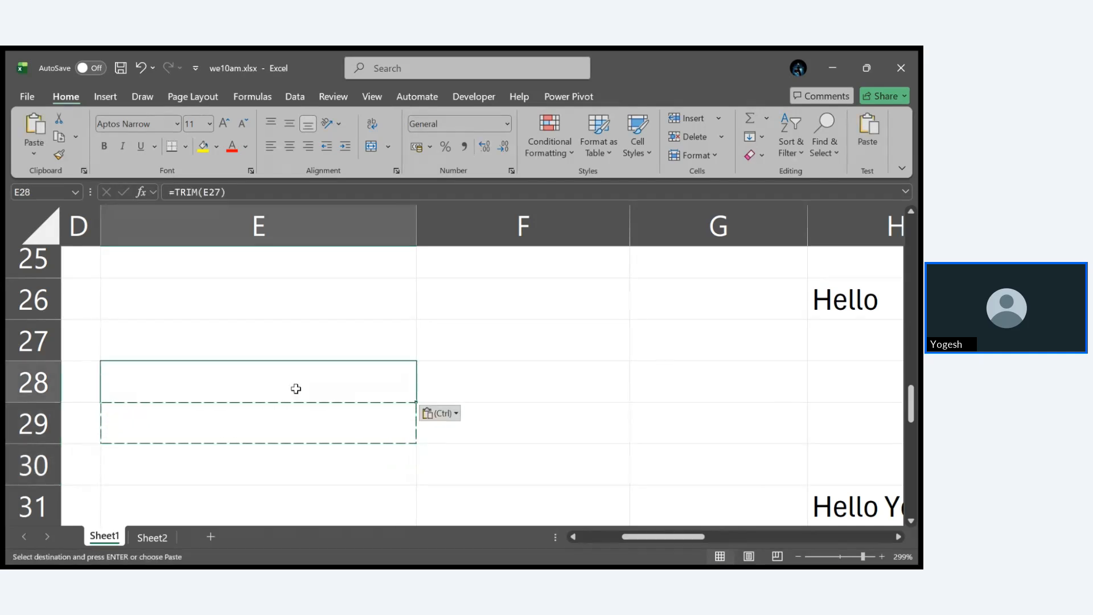
left_click(432, 345)
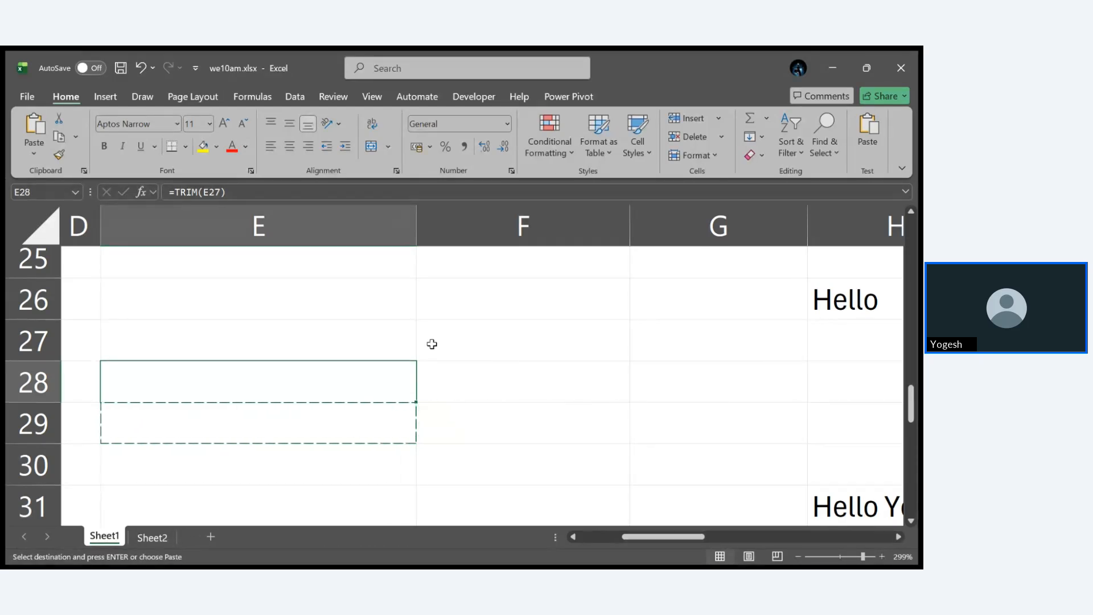
- Clear the formula from E29 and check the trailing spaces after Hello in E28
left_click(377, 434)
key("BackSpace")
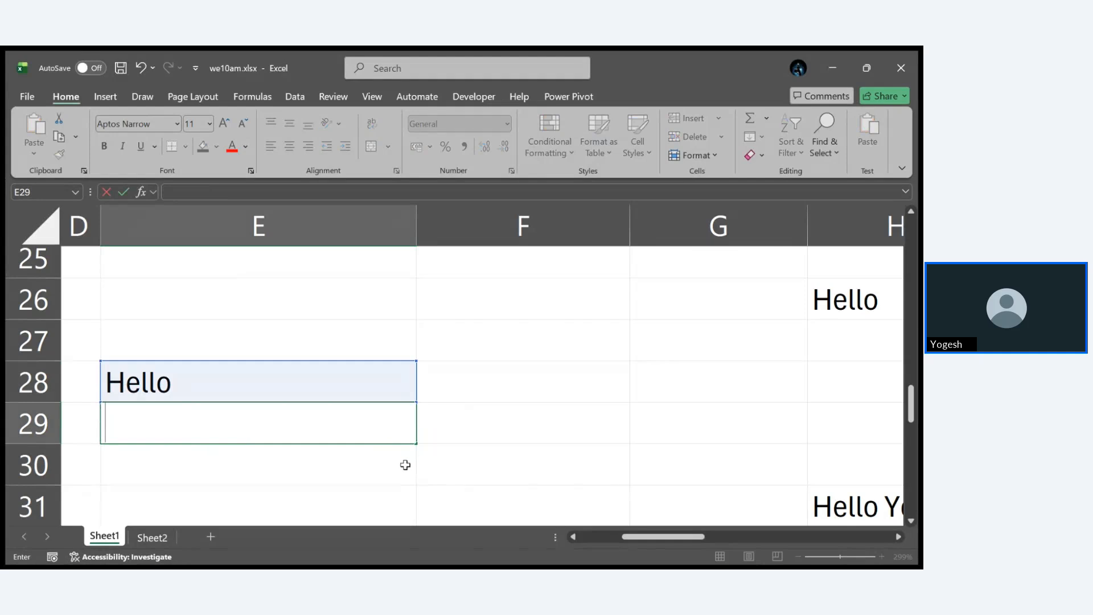
key("Return")
double_click(325, 375)
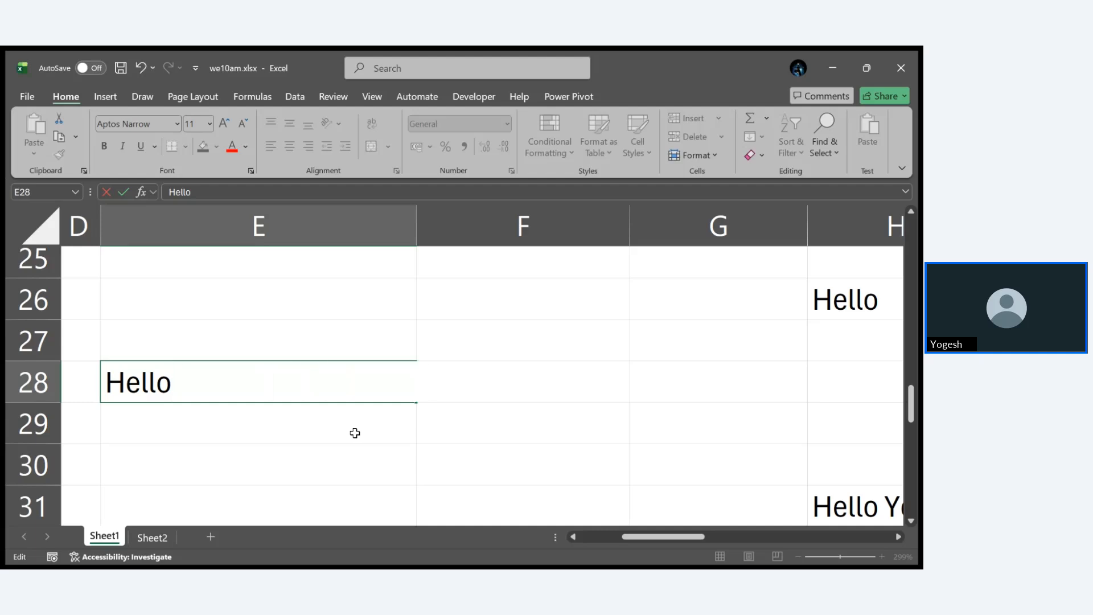
key("Return")
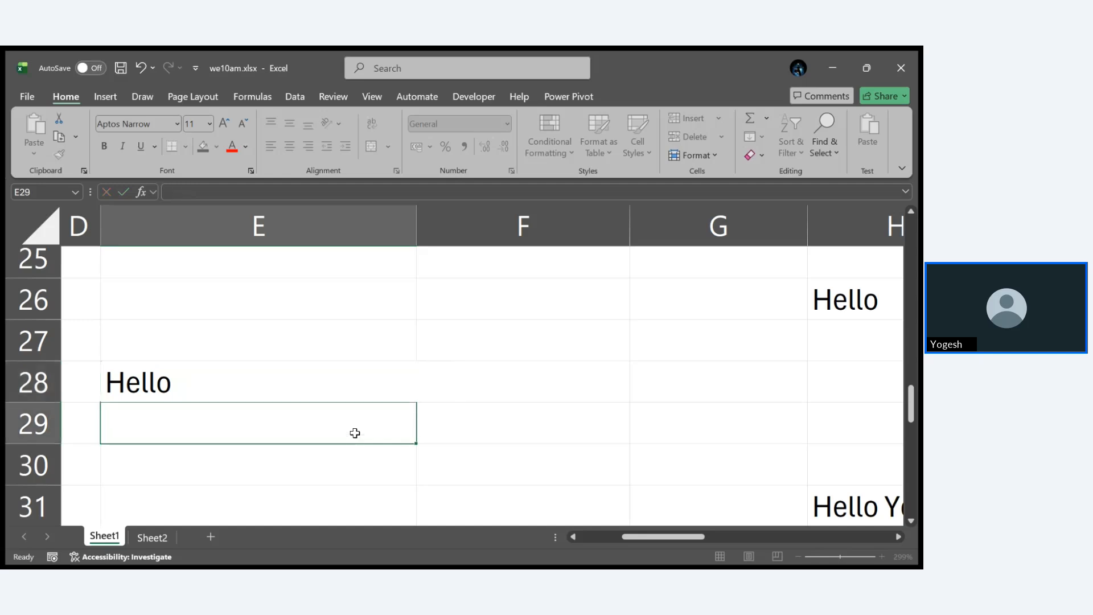
- Enter the TRIM formula =TRIM(E28) in the emptied cell E29
type("=TRI")
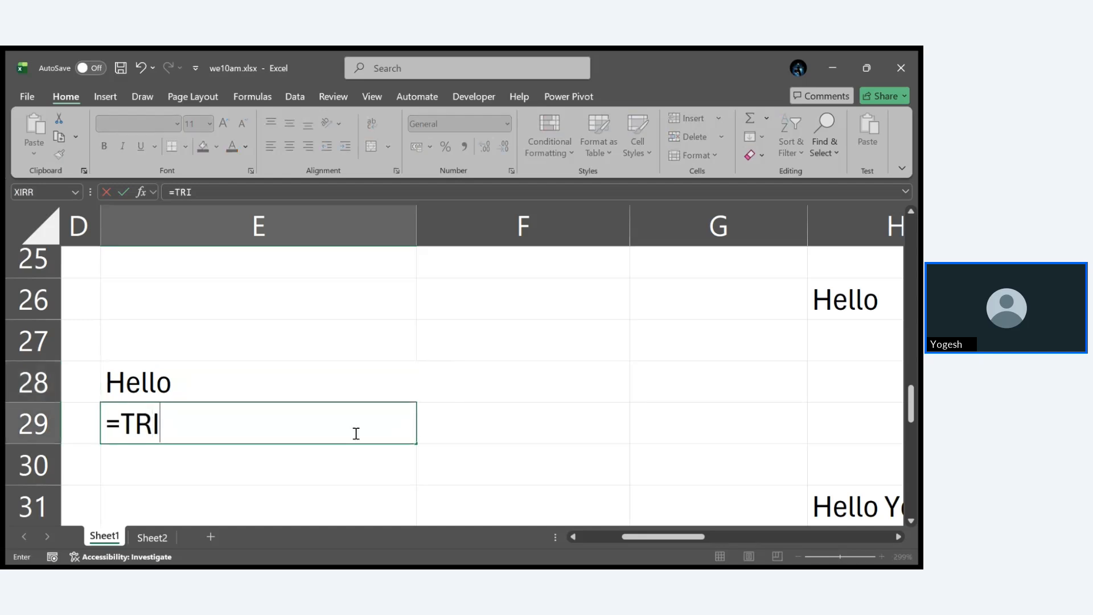
type("M(")
left_click(311, 379)
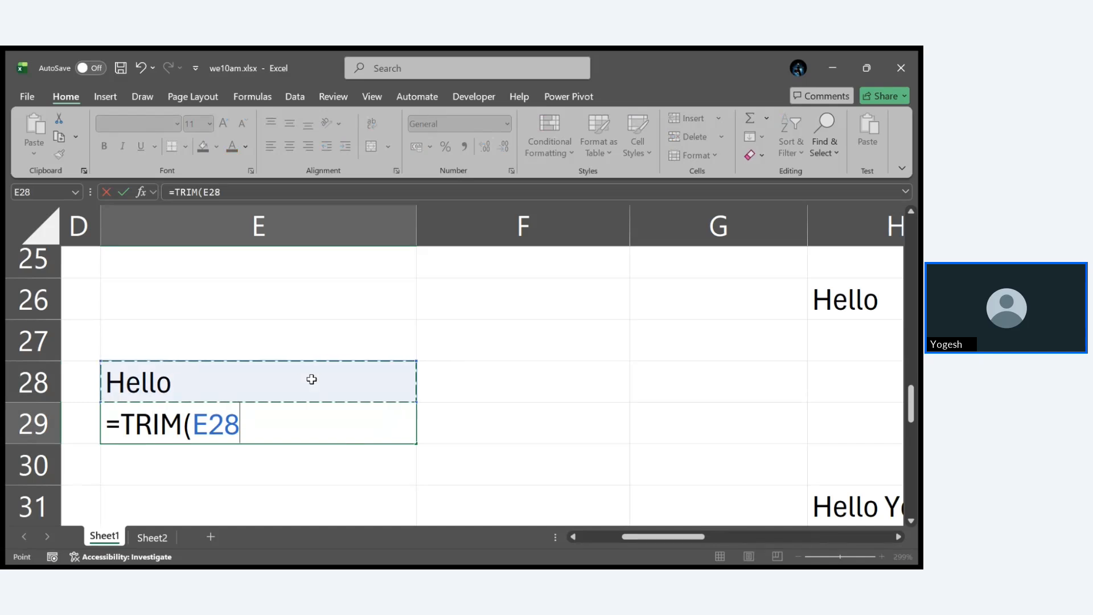
key("Return")
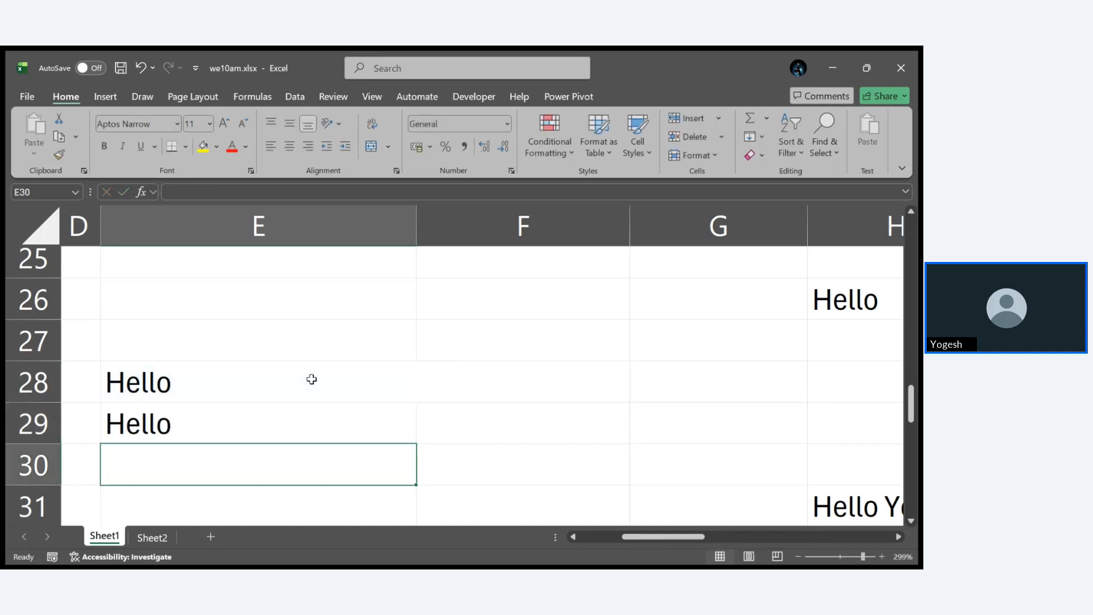
- Try replacing the text in E28 with a copy of E29, undo the paste, and reselect E29
left_click(245, 420)
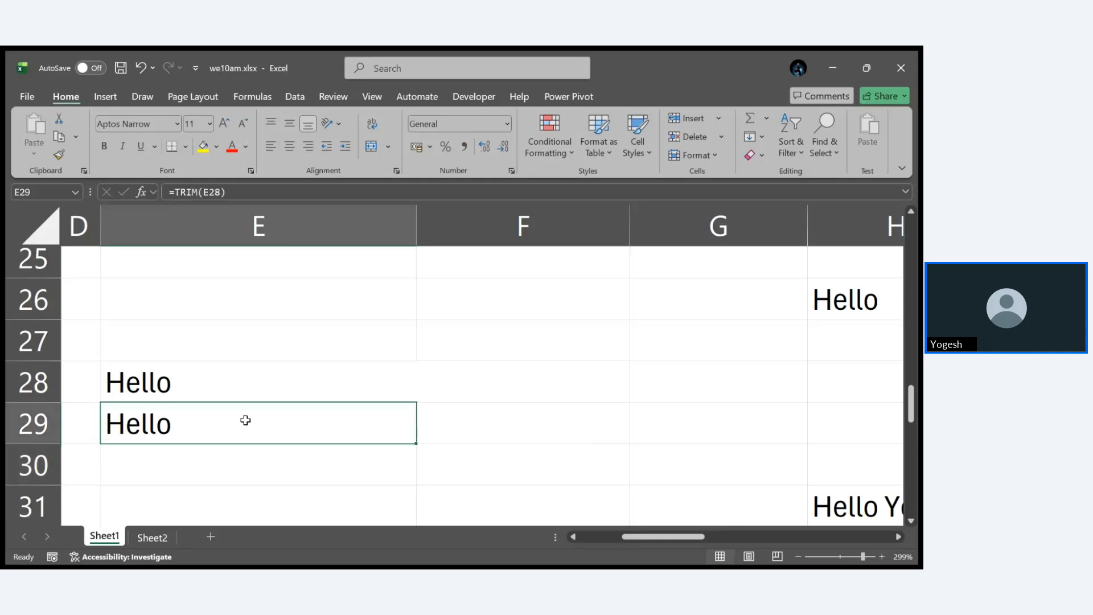
key("ctrl+c")
left_click(231, 394)
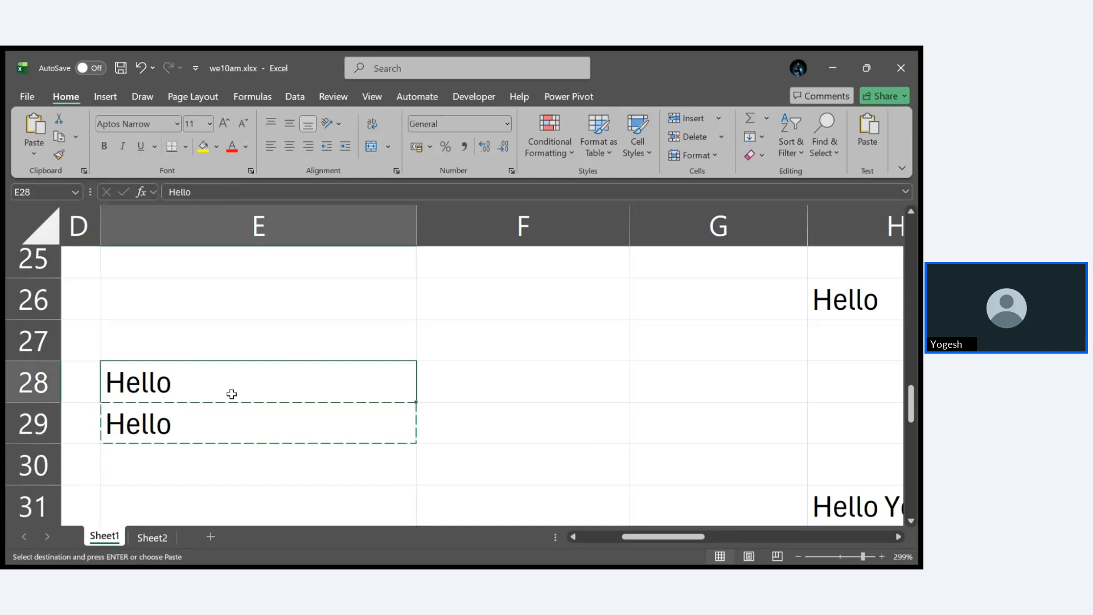
key("ctrl+v")
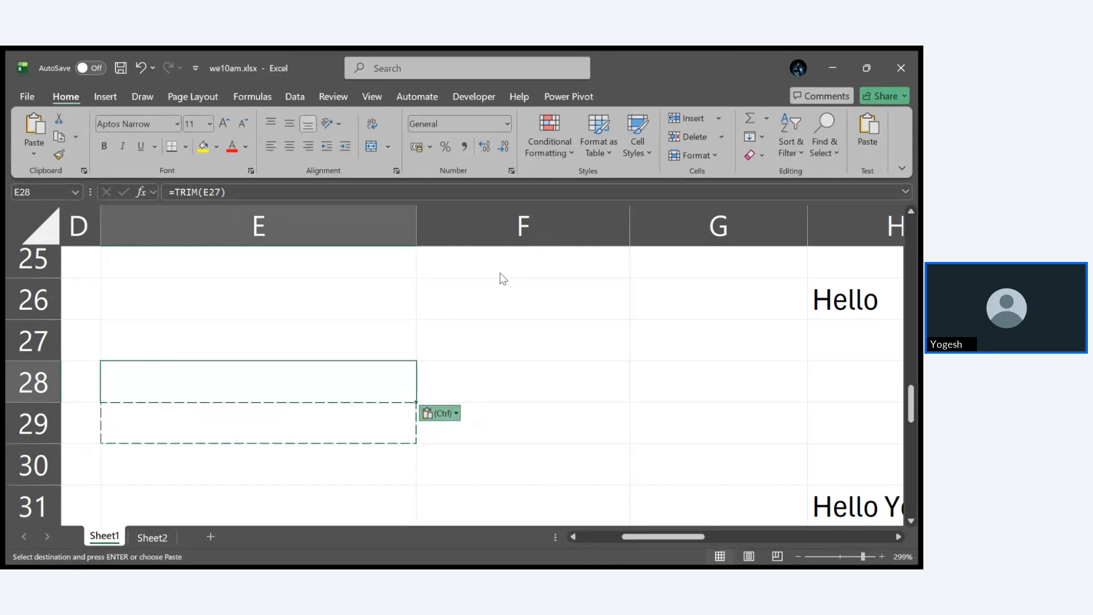
key("ctrl+z")
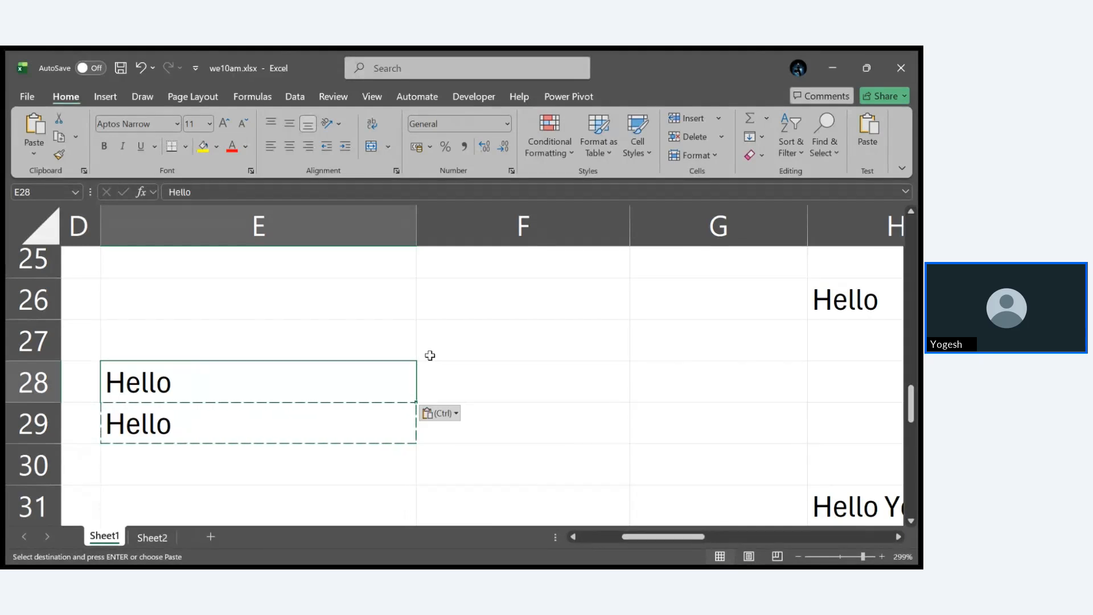
left_click(361, 414)
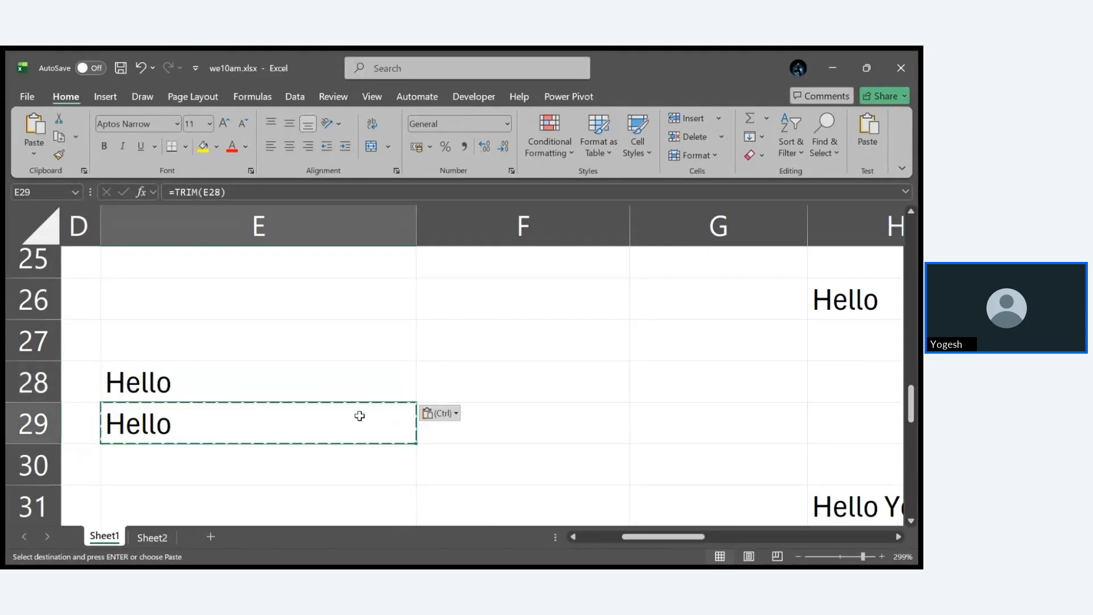
- Clear the TRIM formula from E29 and check the text in E28 for trailing spaces
key("BackSpace")
left_click(379, 466)
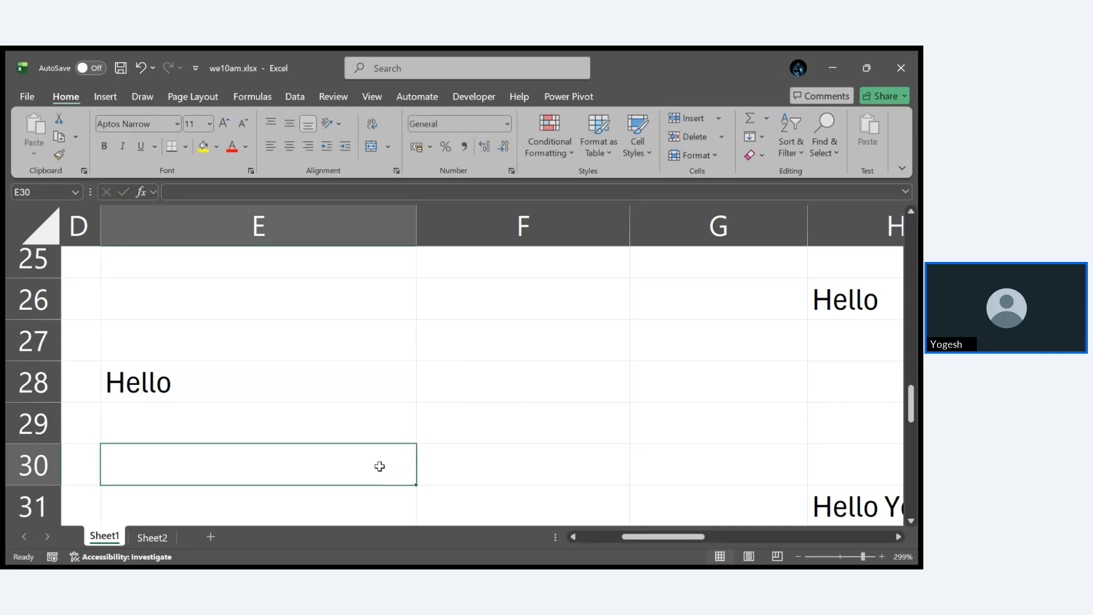
double_click(330, 381)
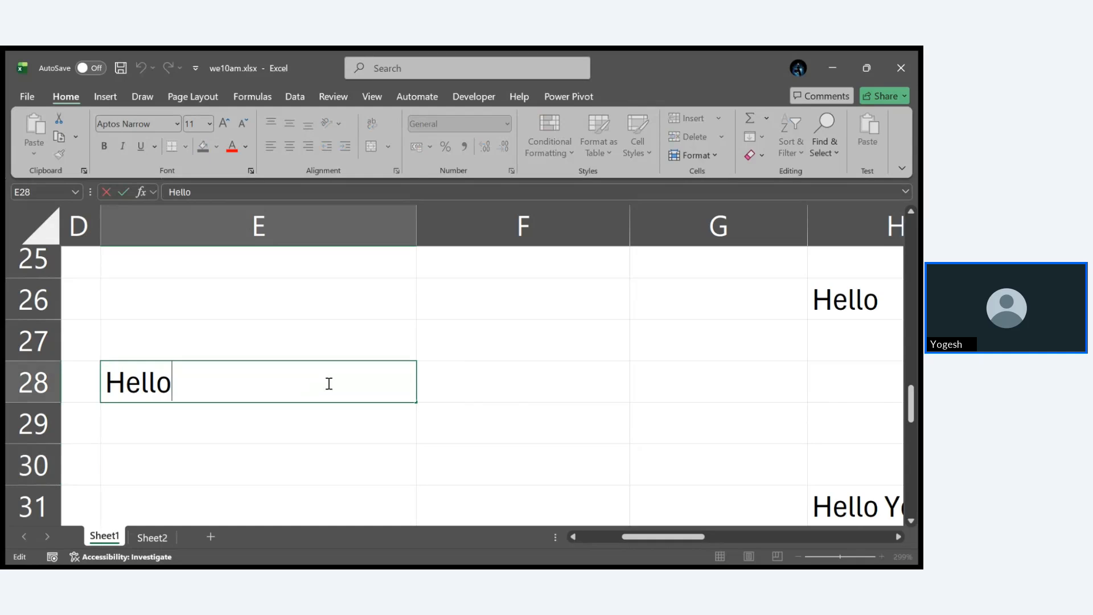
left_click(347, 433)
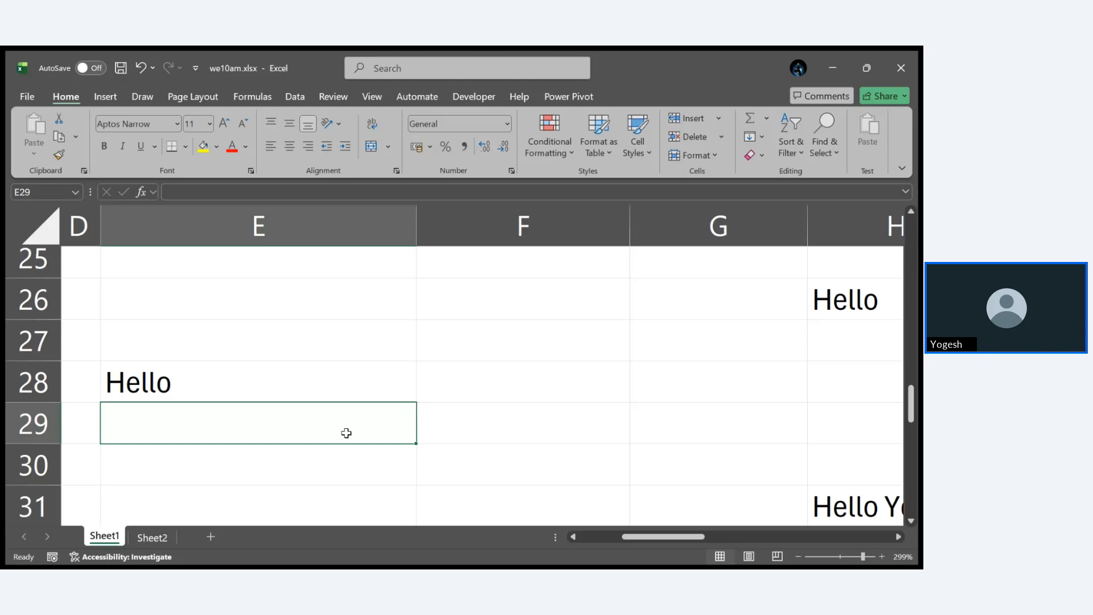
- Replace the text in E28 with Hello, padded with a leading space and several trailing spaces
left_click(301, 395)
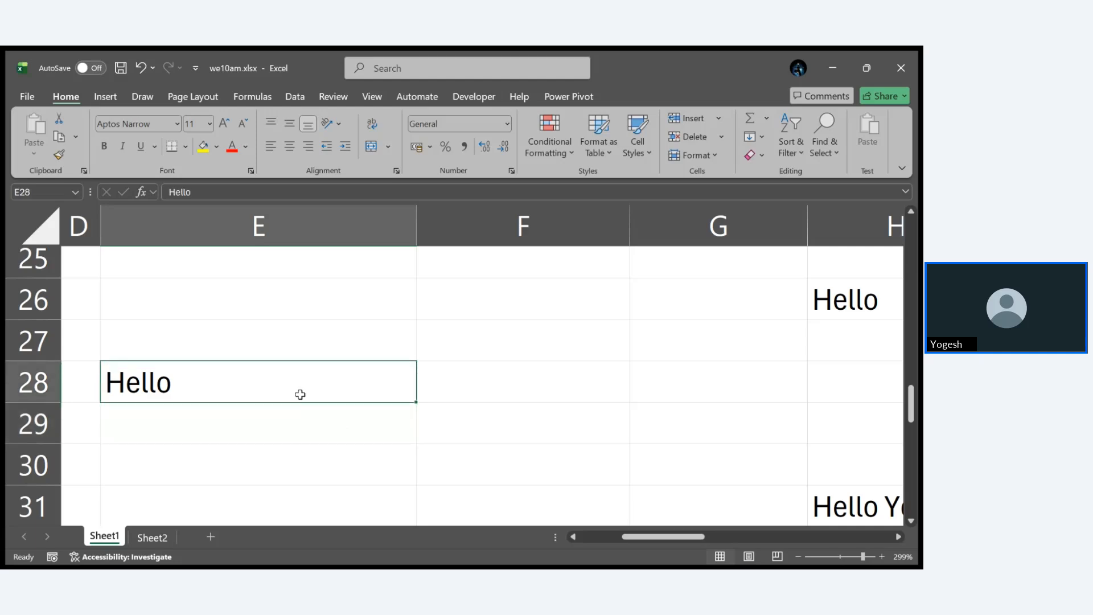
key("BackSpace")
type("Hello")
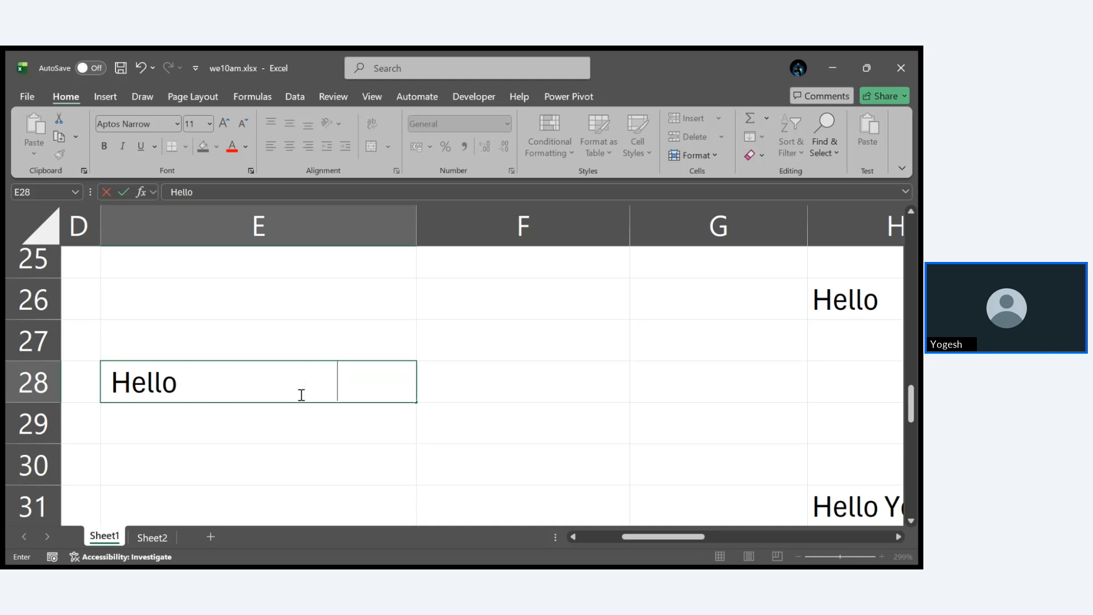
left_click(404, 442)
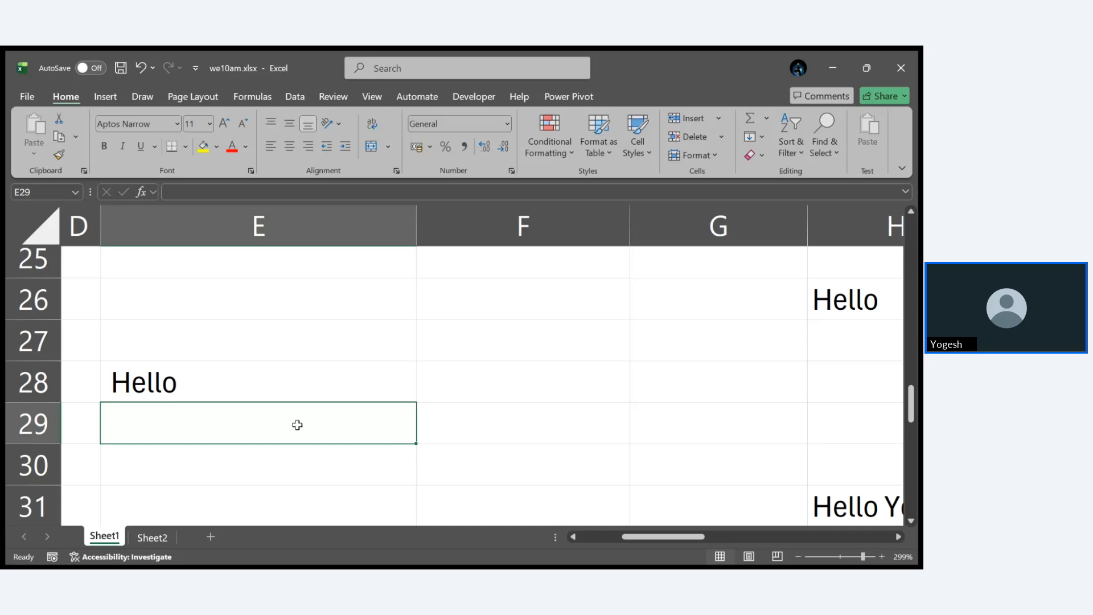
- Enter the formula =TRIM(E28) in E29 to strip the extra spaces around Hello
type("=TRIM")
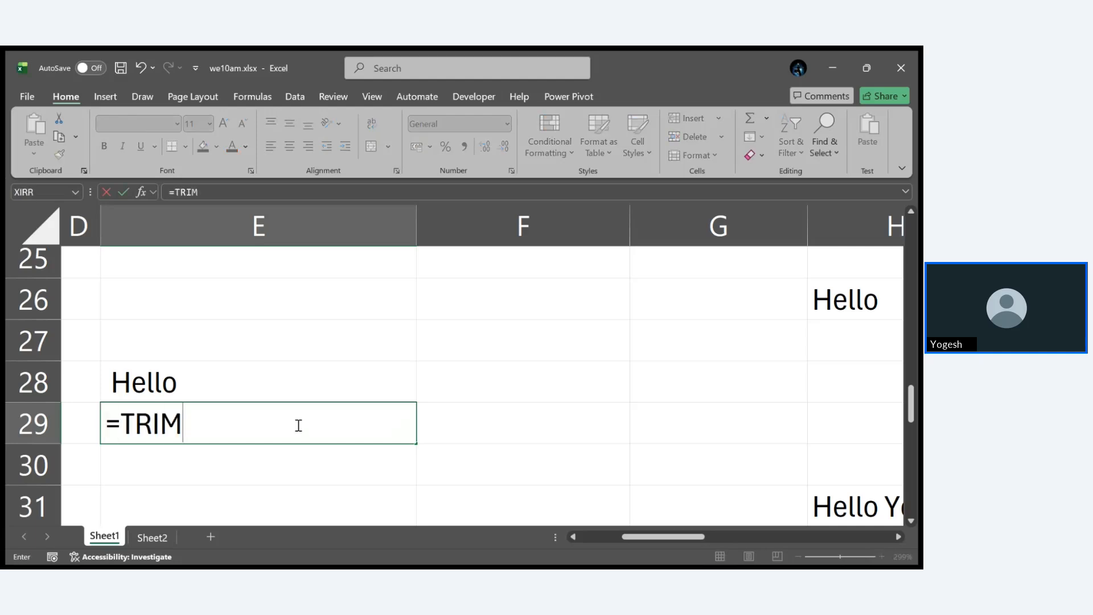
type("(")
left_click(220, 372)
key("Return")
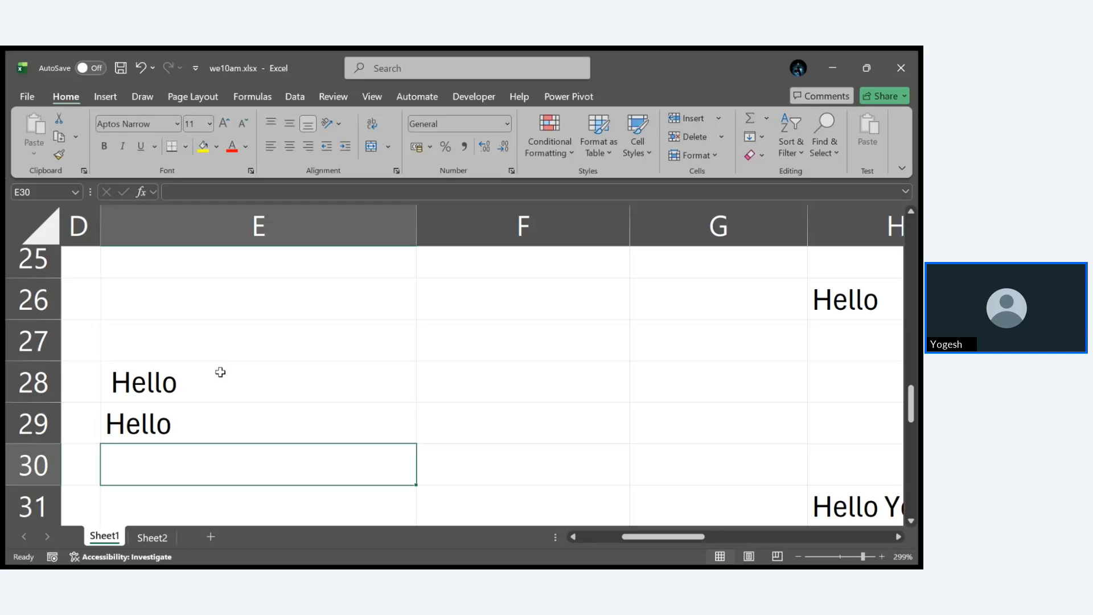
- Copy the TRIM result in E29 and paste it as values only over the source text in E28
left_click(222, 420)
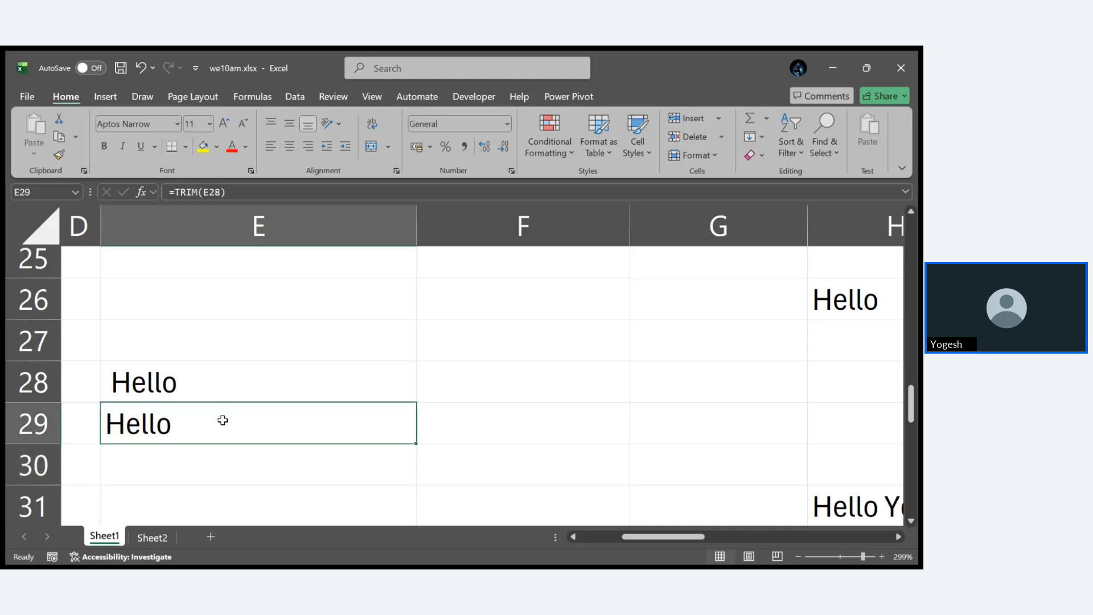
key("ctrl+c")
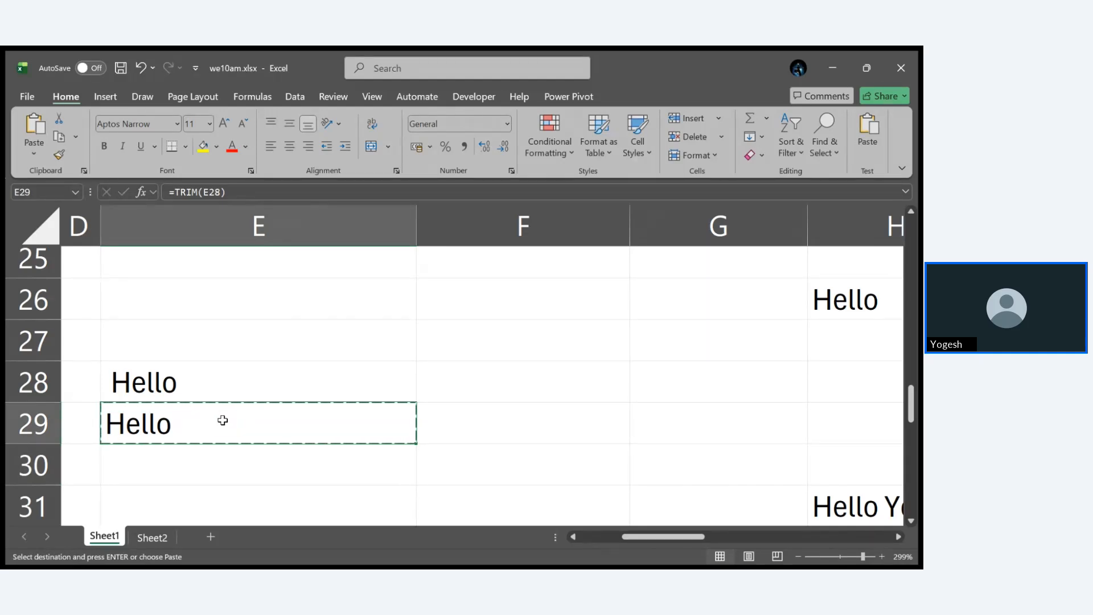
left_click(220, 383)
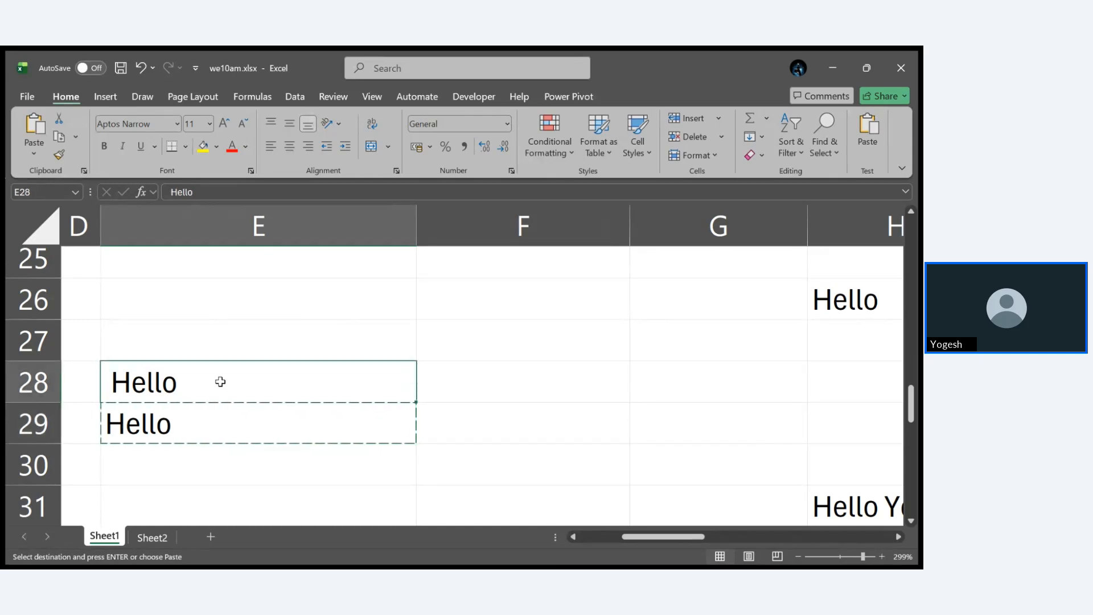
key("ctrl+v")
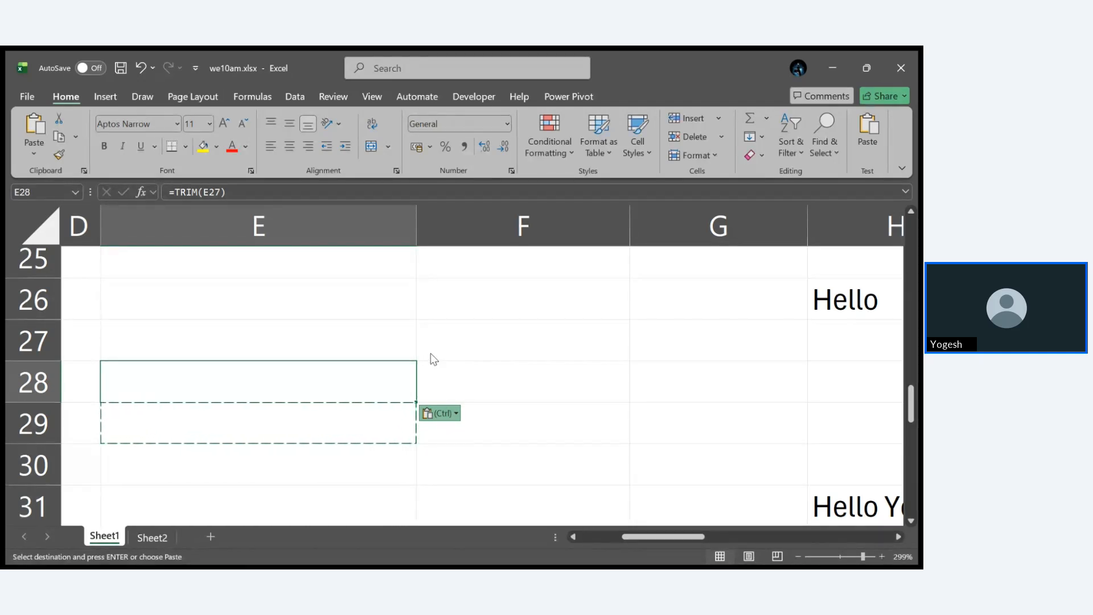
key("v")
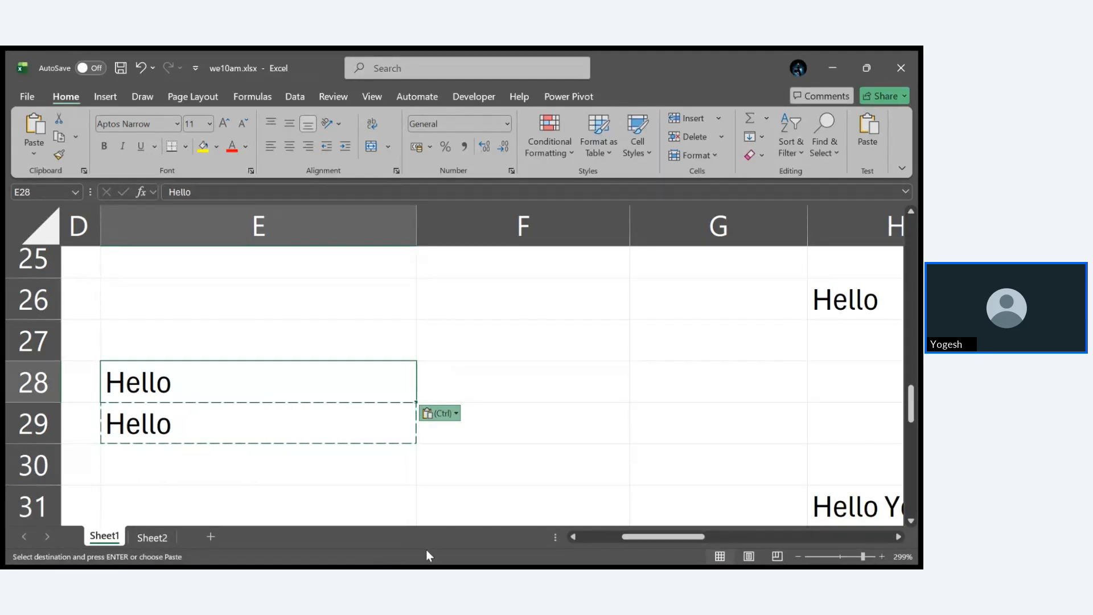
left_click(380, 561)
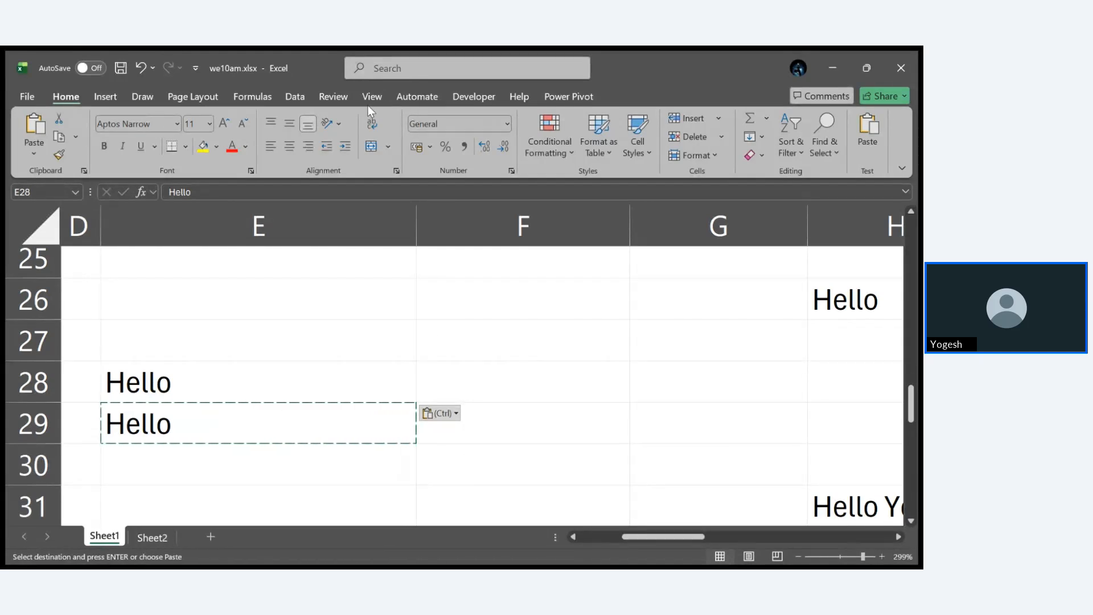
- Delete the formula from E29 and add trailing spaces after Hello in E28
left_click(386, 408)
double_click(388, 408)
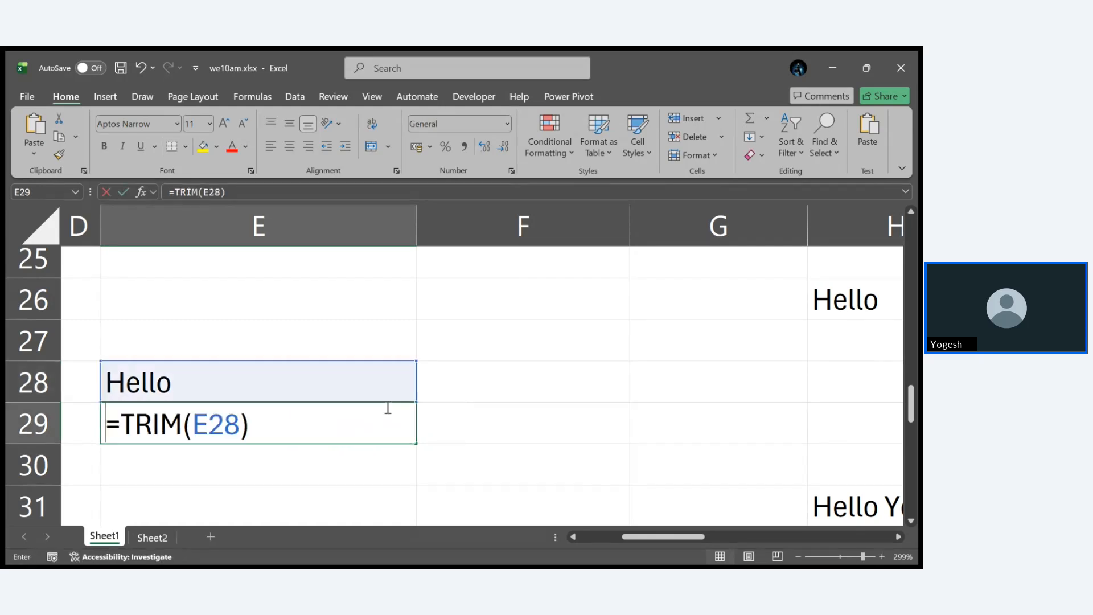
key("BackSpace")
left_click(510, 422)
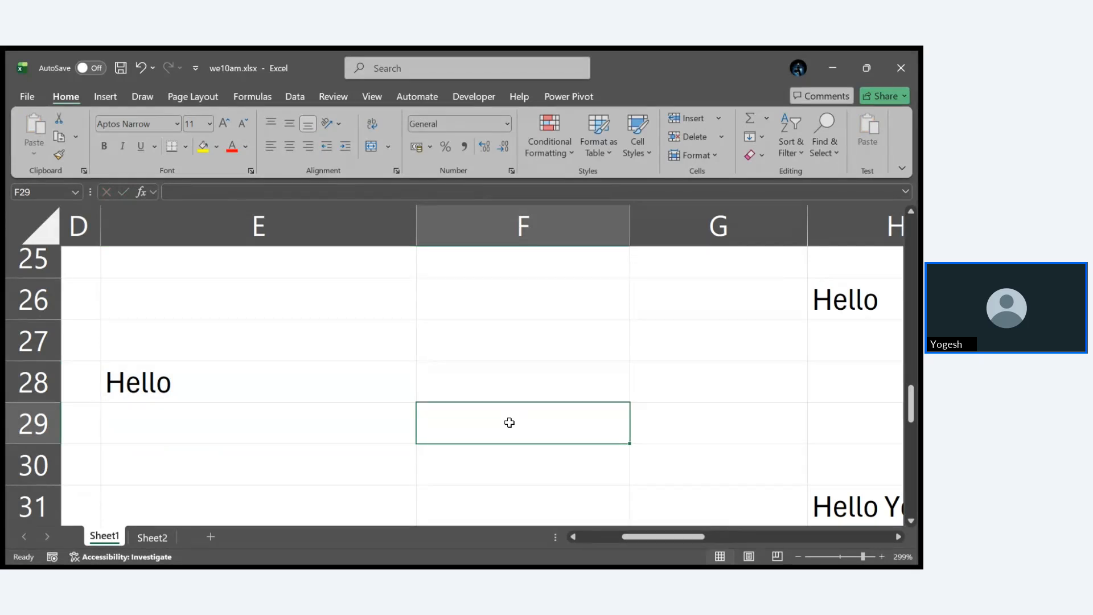
double_click(307, 387)
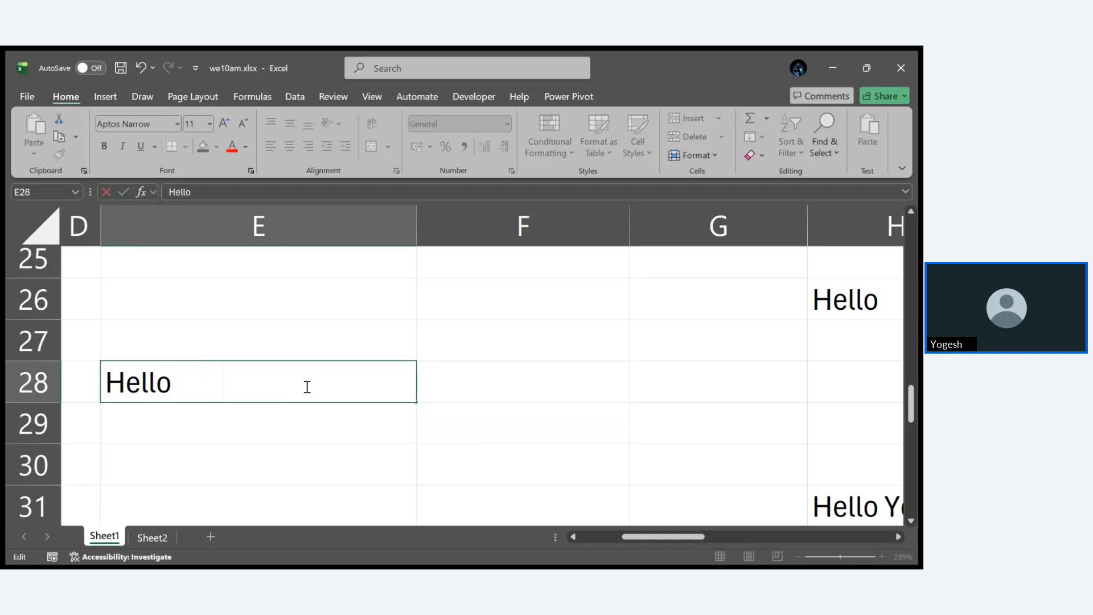
- Enter a TRIM formula in E29 that references the space-padded text in E28
left_click(313, 419)
type("Trim")
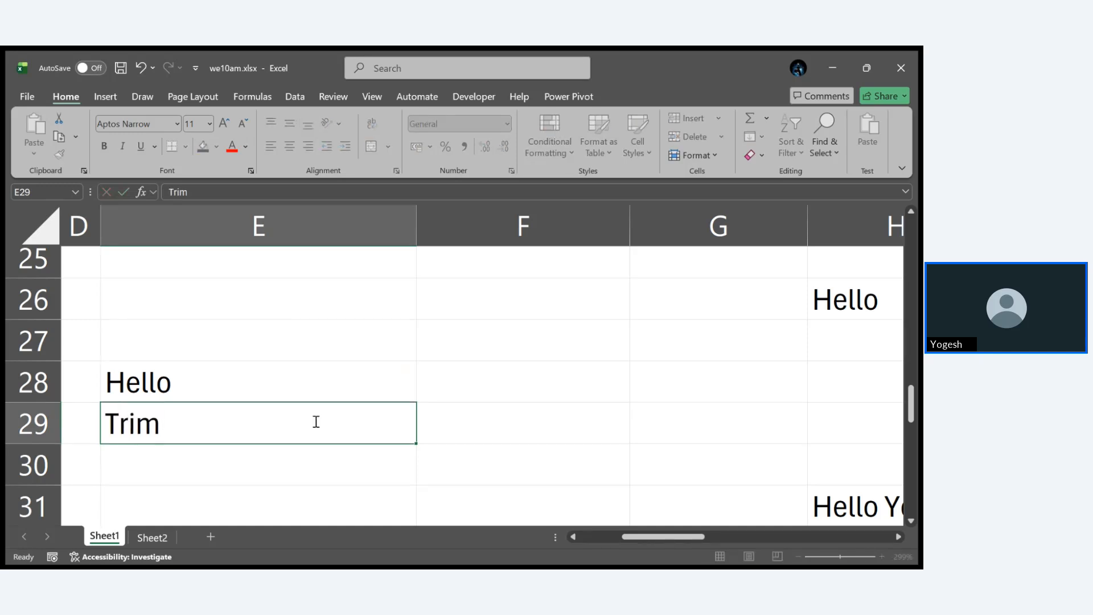
key("ctrl+Return")
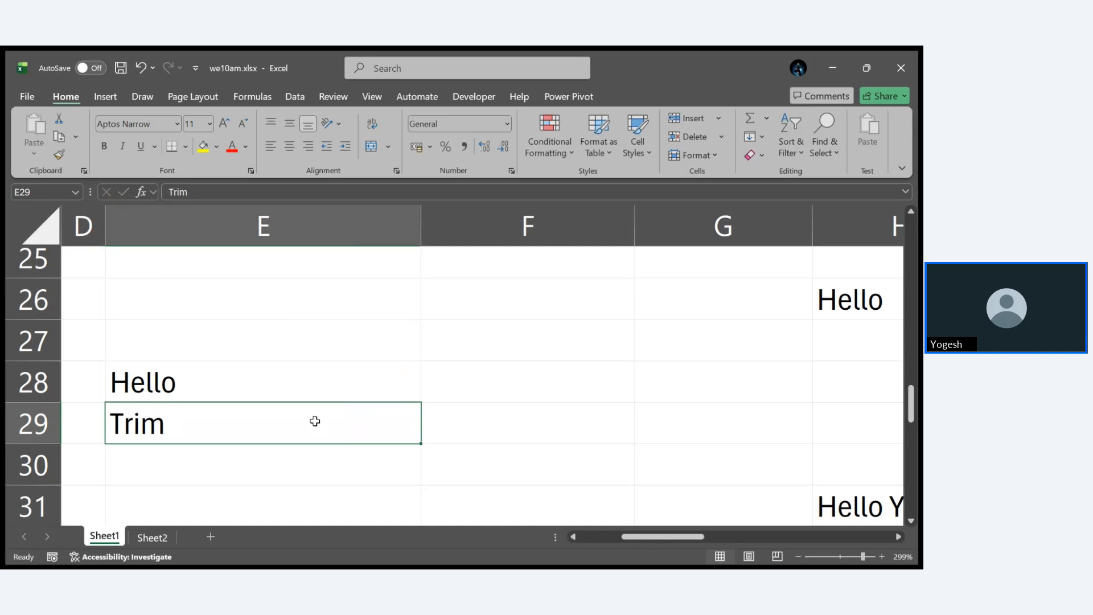
type("=Trim")
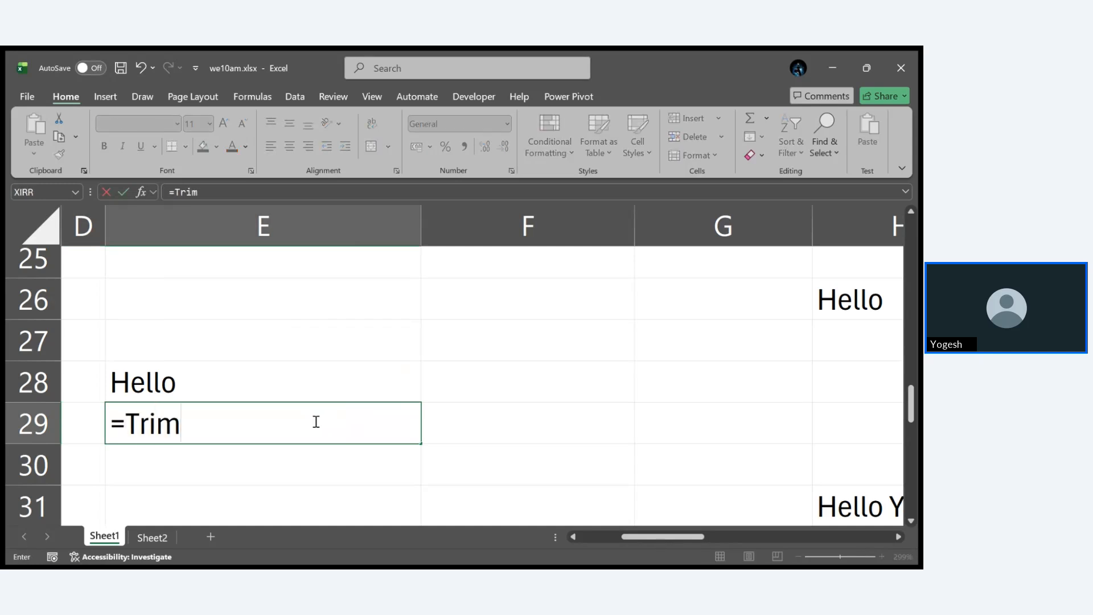
key("Tab")
left_click(275, 389)
key("Return")
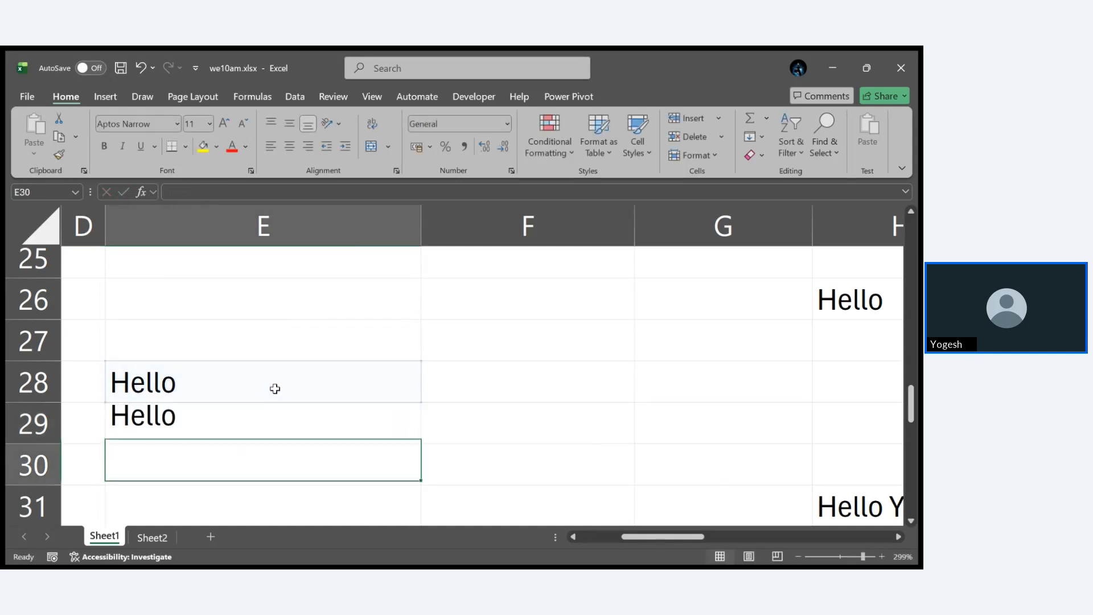
- Copy E29 and replace the text in E28 with the trimmed result, pasted as values
left_click(283, 415)
key("ctrl+c")
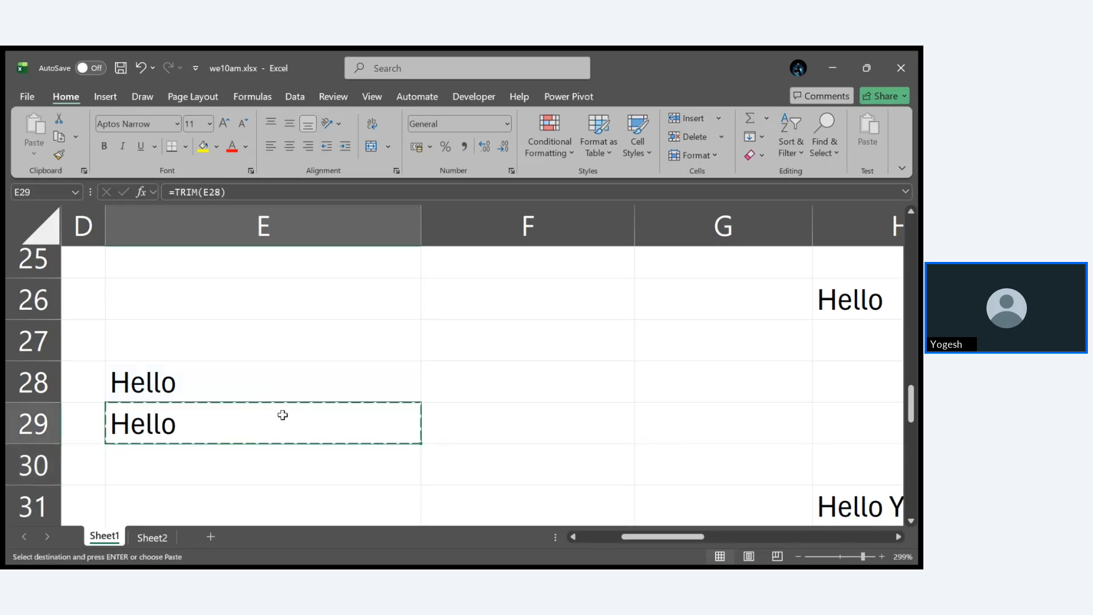
left_click(250, 372)
key("ctrl+v")
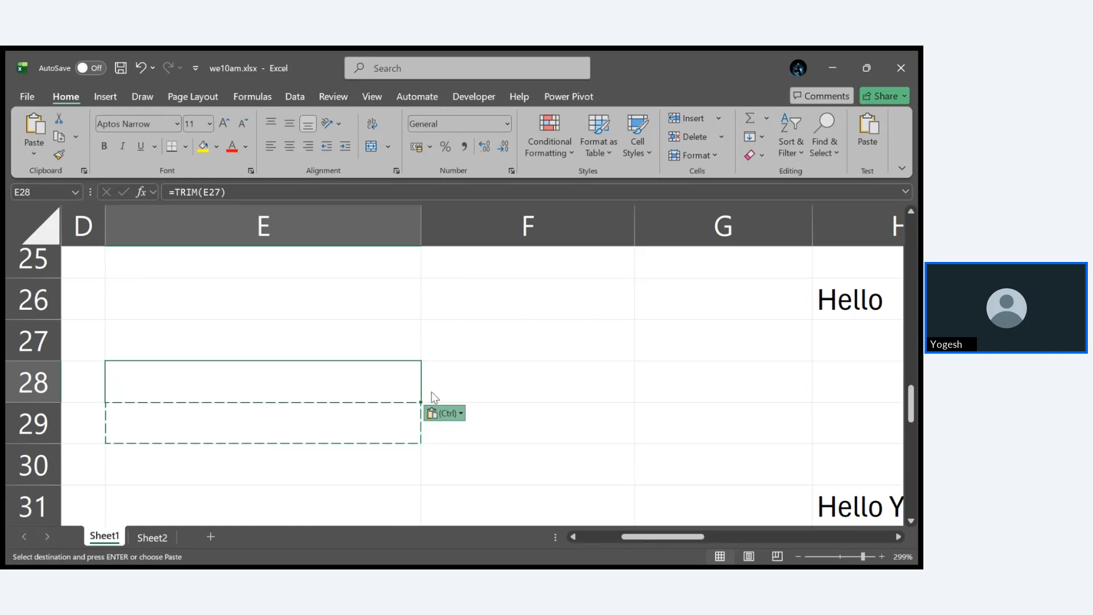
left_click(432, 353)
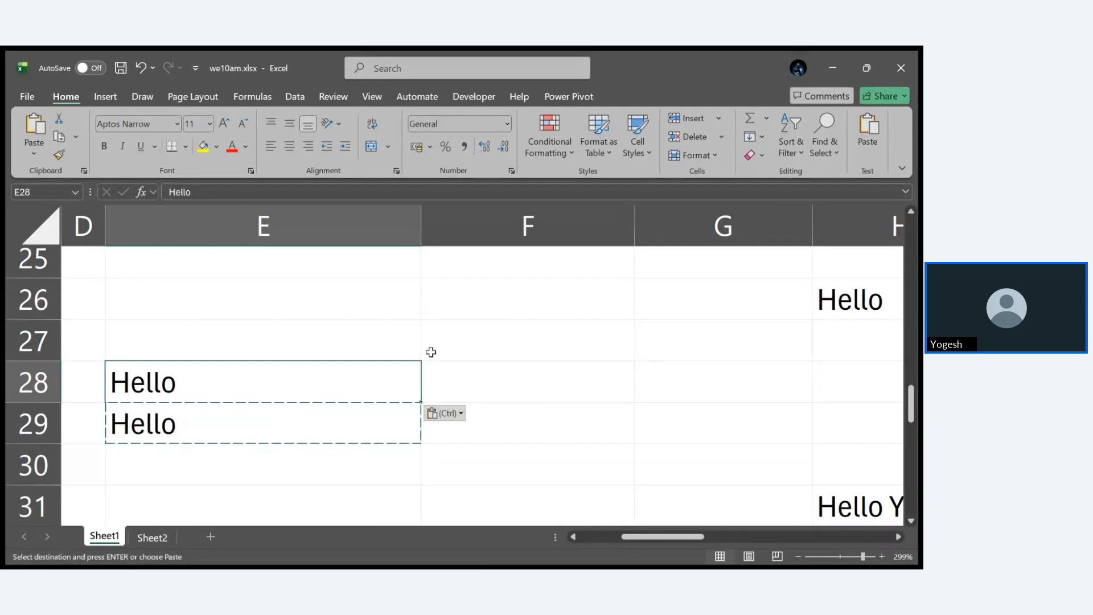
- Remove the leftover TRIM formula from E29
left_click(326, 411)
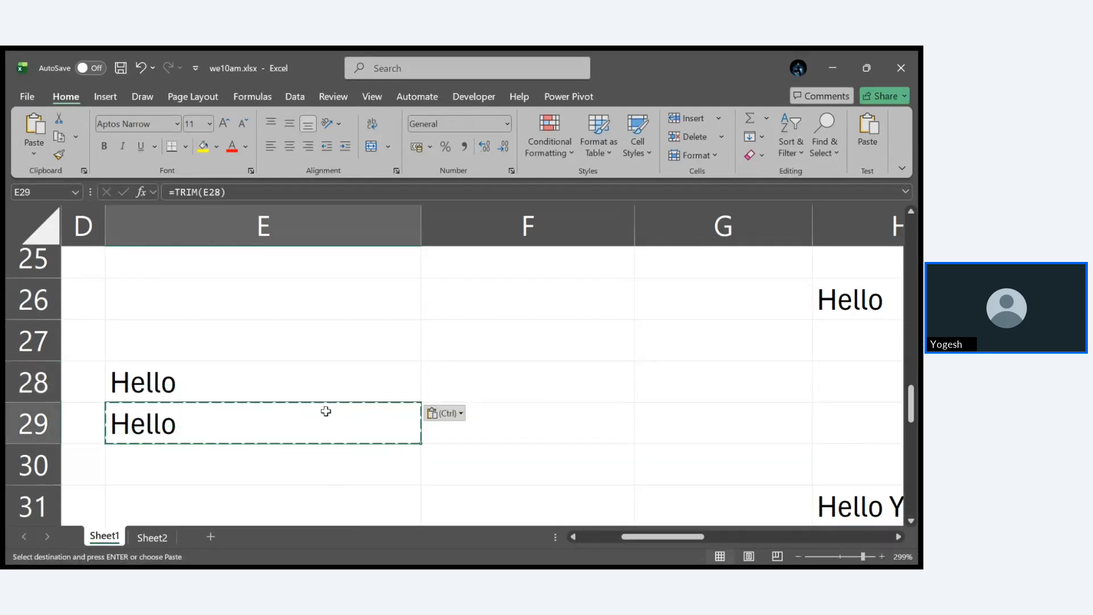
key("BackSpace")
left_click(540, 460)
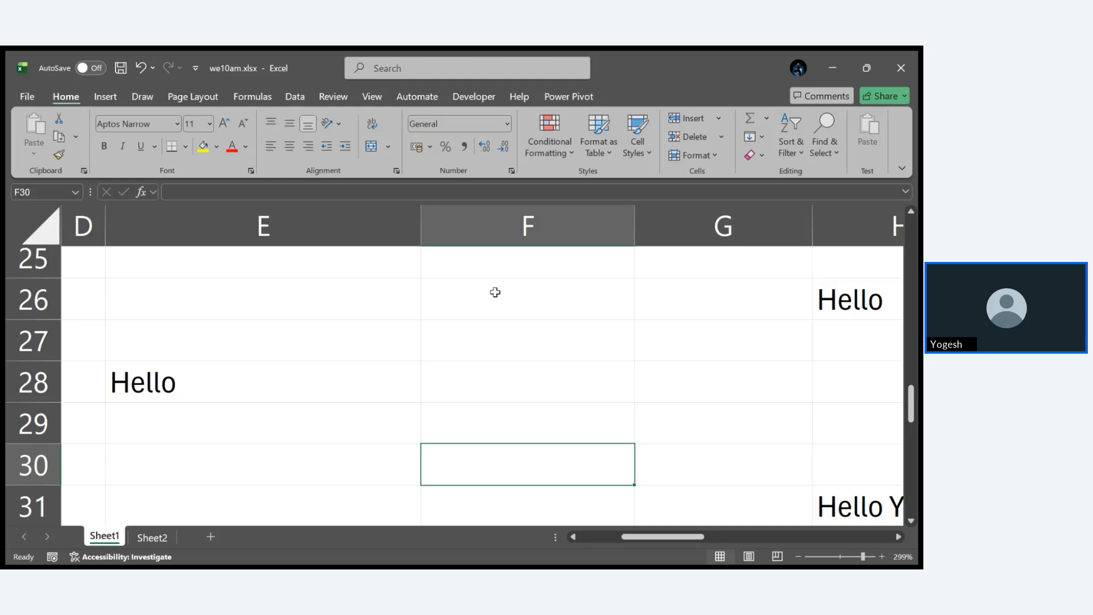
- Examine the IFS formula behind the Final Grade in G21 and the percentage cell J20 it references
scroll(495, 290, "up", 3)
scroll(495, 291, "right", 1)
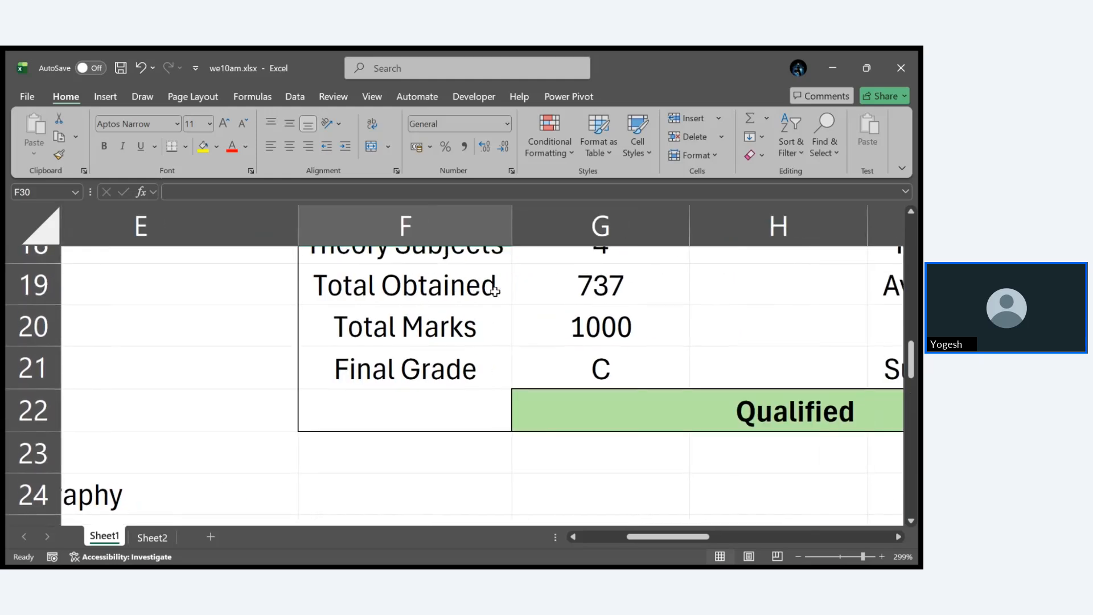
double_click(605, 369)
scroll(639, 469, "right", 3)
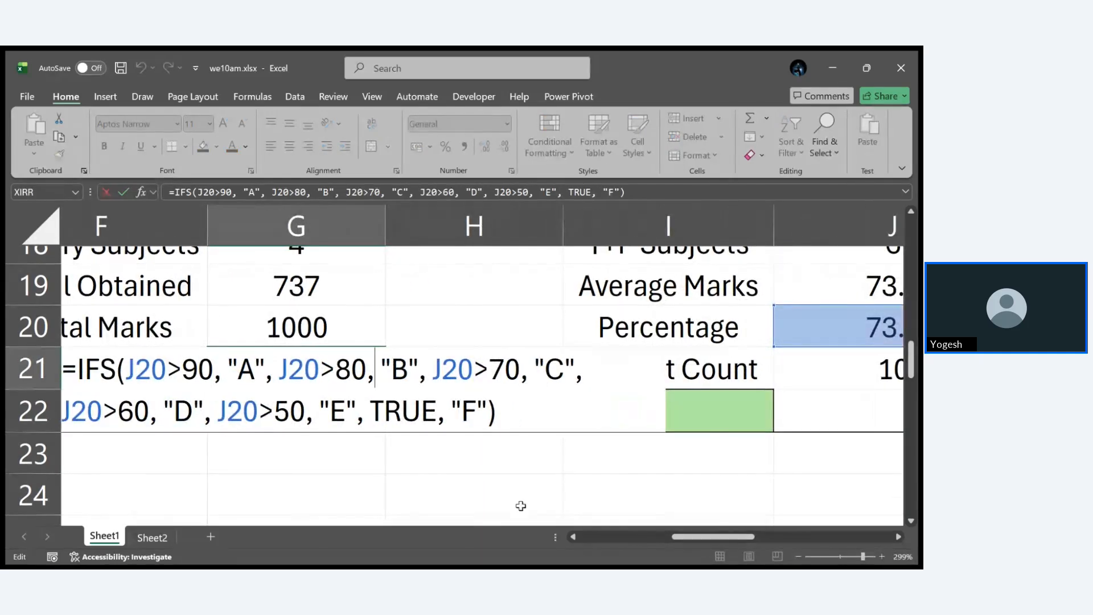
scroll(520, 505, "right", 3)
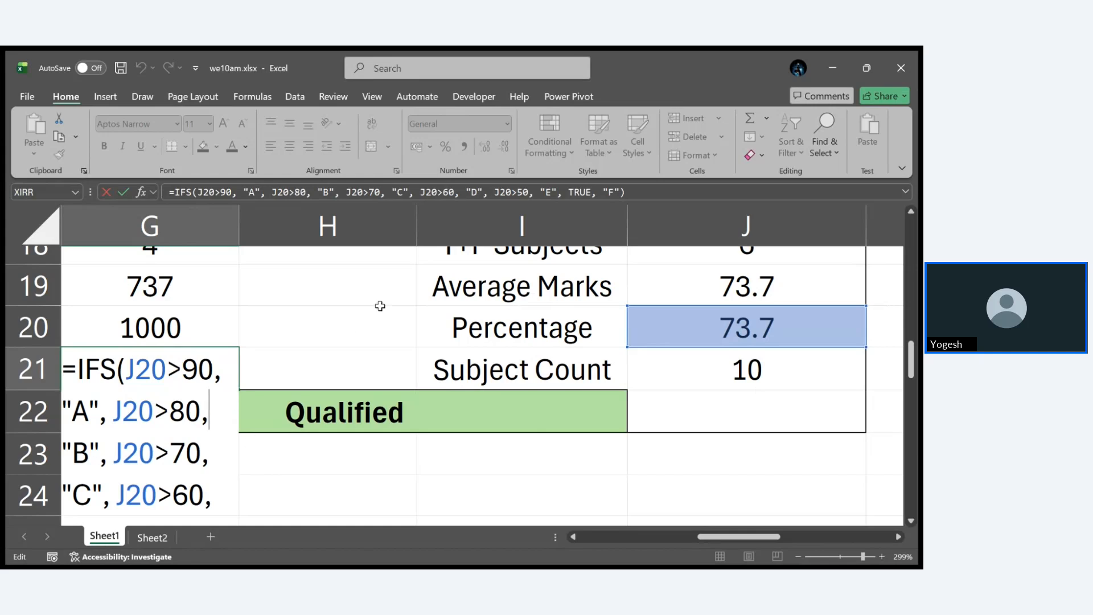
scroll(378, 305, "left", 3)
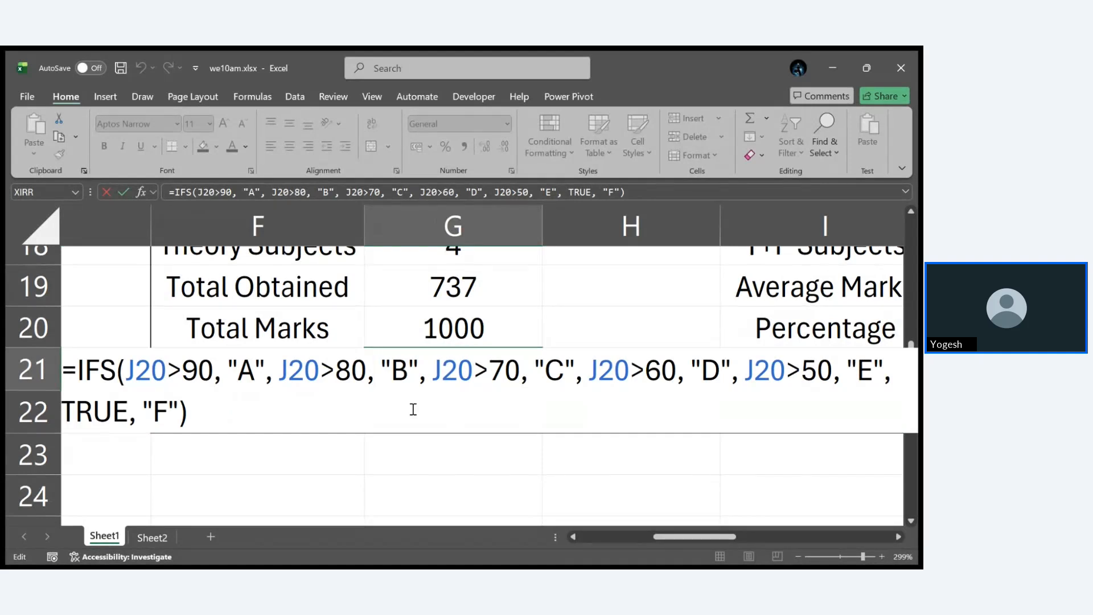
key("ctrl+Return")
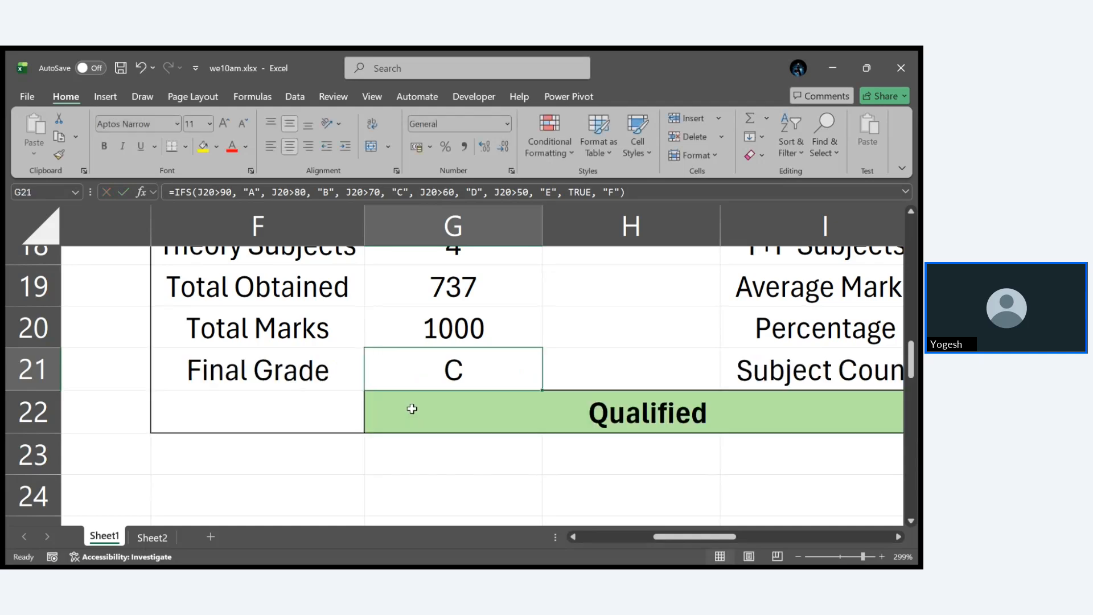
- Save the workbook we10am.xlsx and close it
key("ctrl+s")
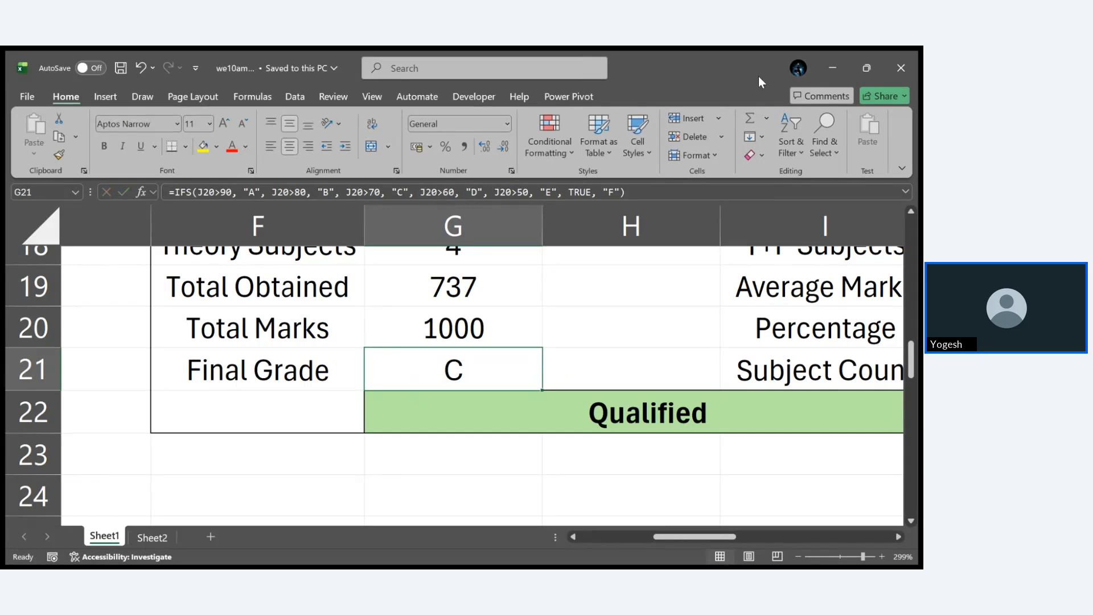
left_click(900, 62)
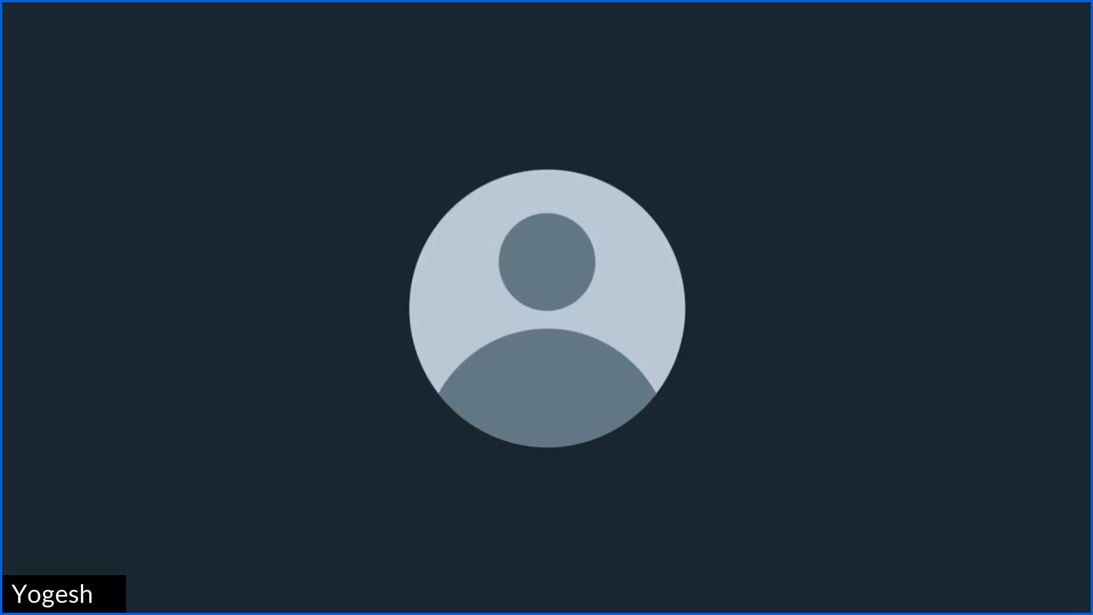